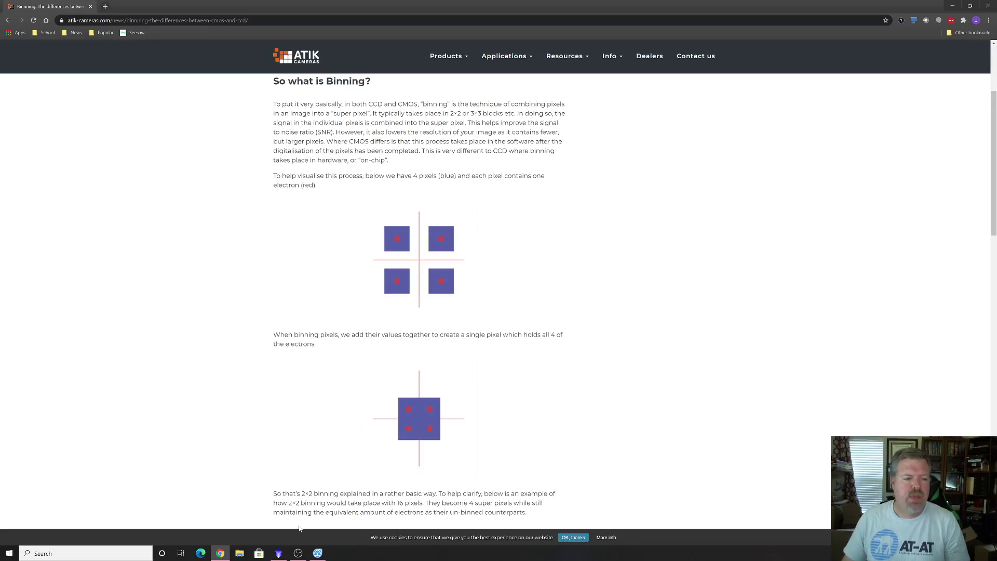
Switch to PixInsight, auto-stretch the Mosaic_1x1 image and collapse its window
click(279, 553)
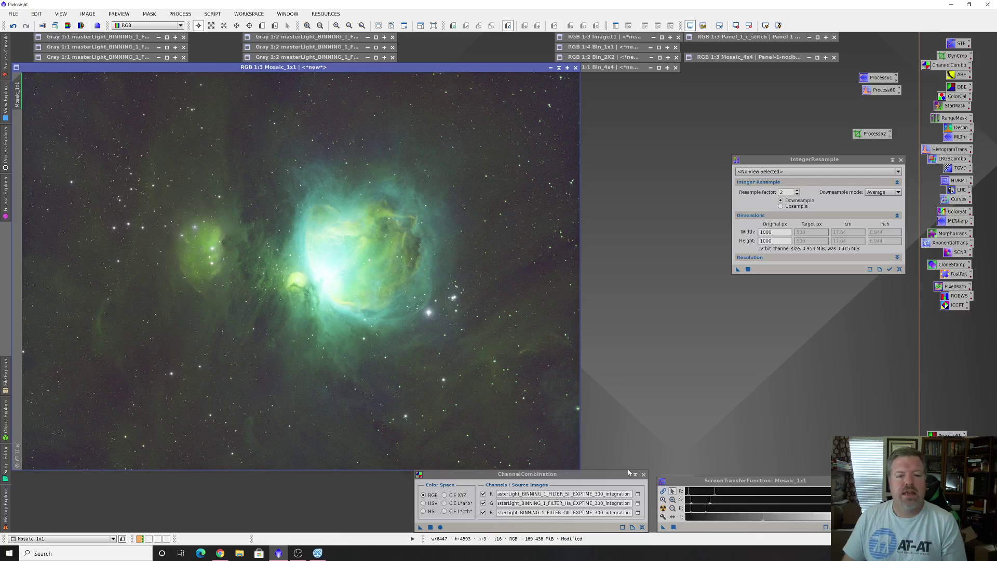
click(664, 507)
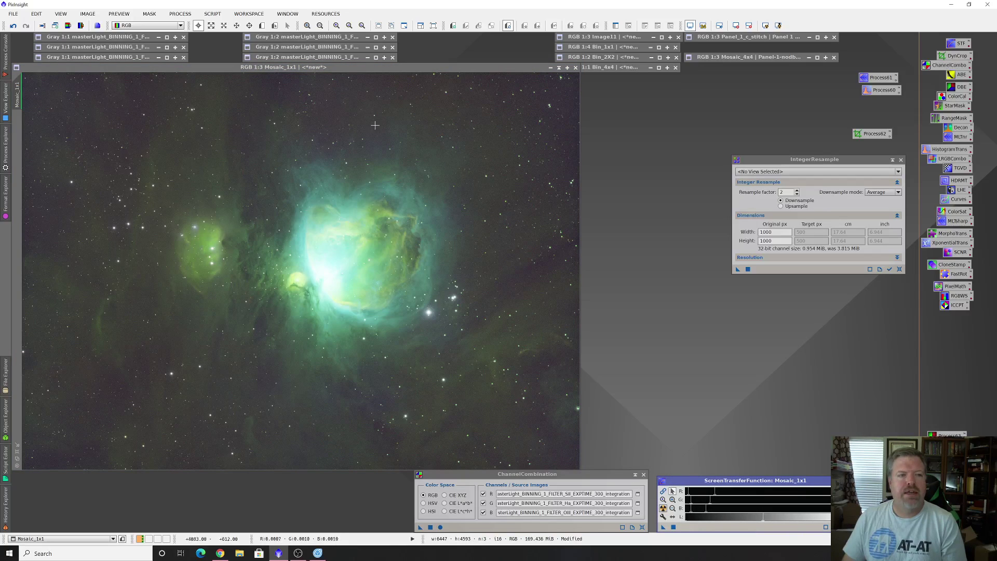
click(559, 68)
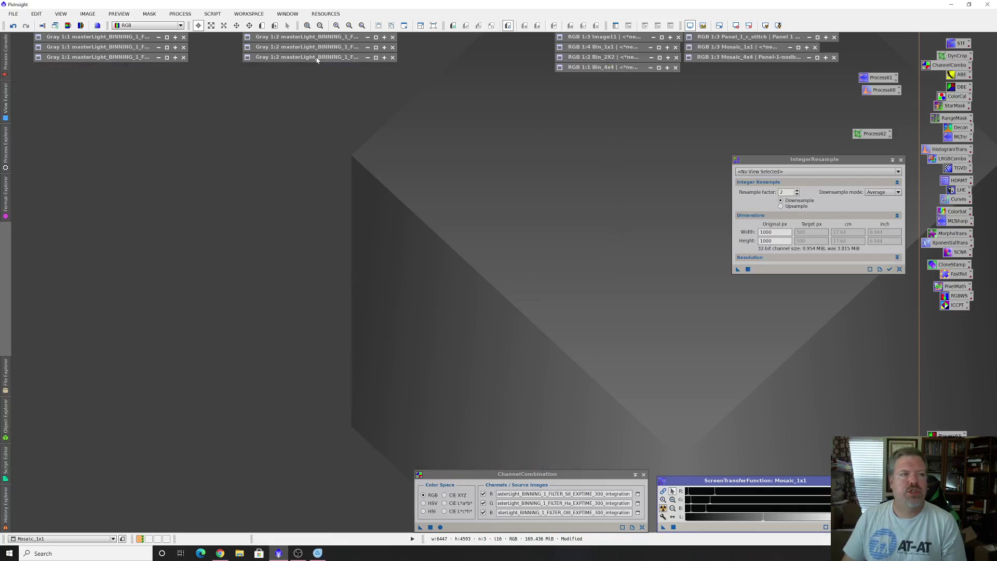
Examine the Ha, SII and OIII binning 1 master lights one by one, collapsing each window after viewing
double_click(382, 58)
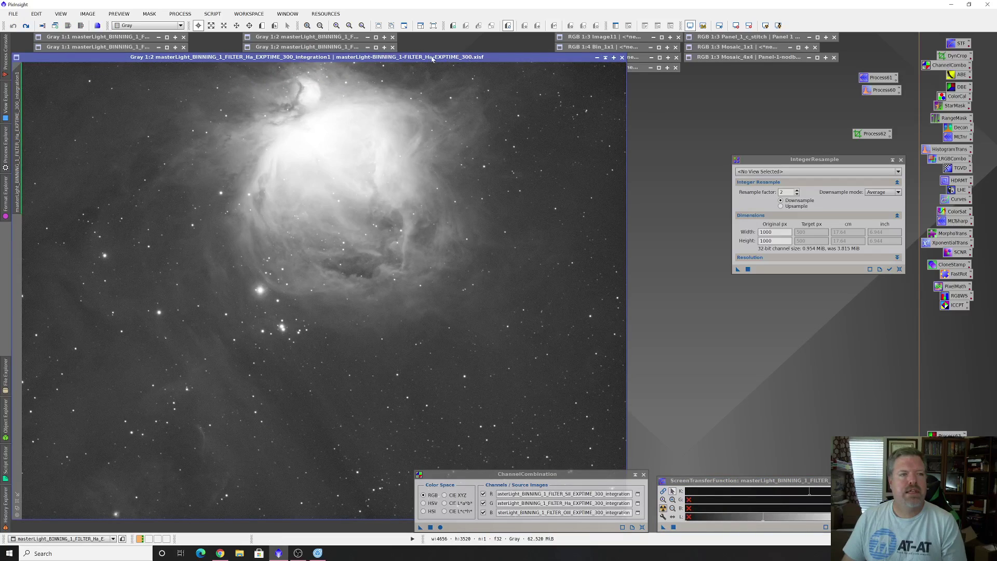
drag(377, 60, 377, 41)
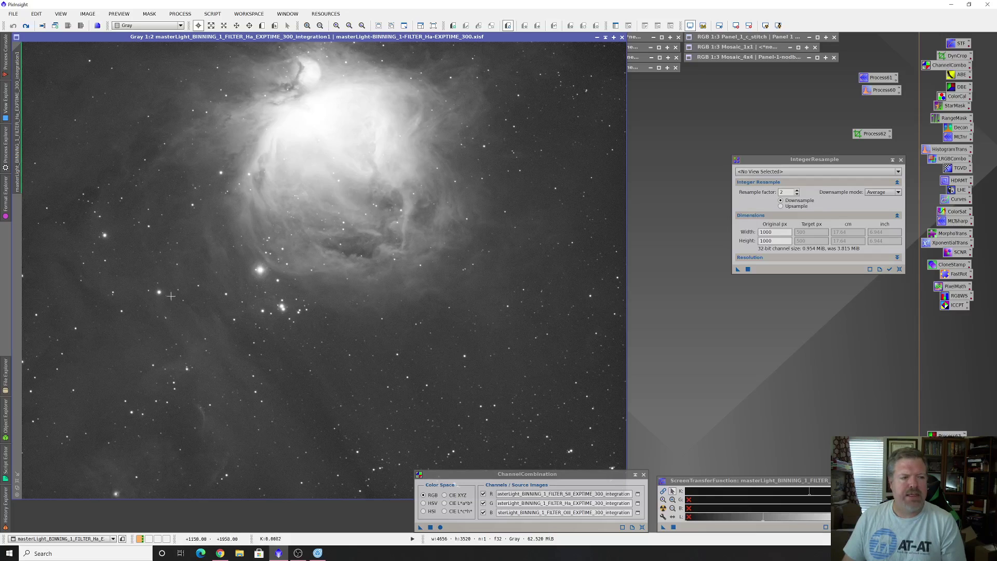
click(605, 37)
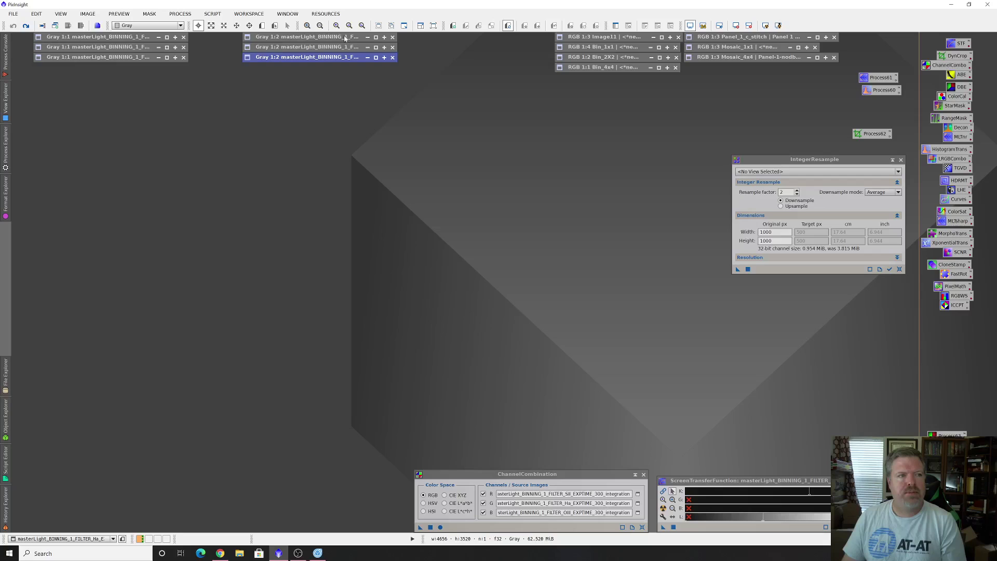
double_click(345, 38)
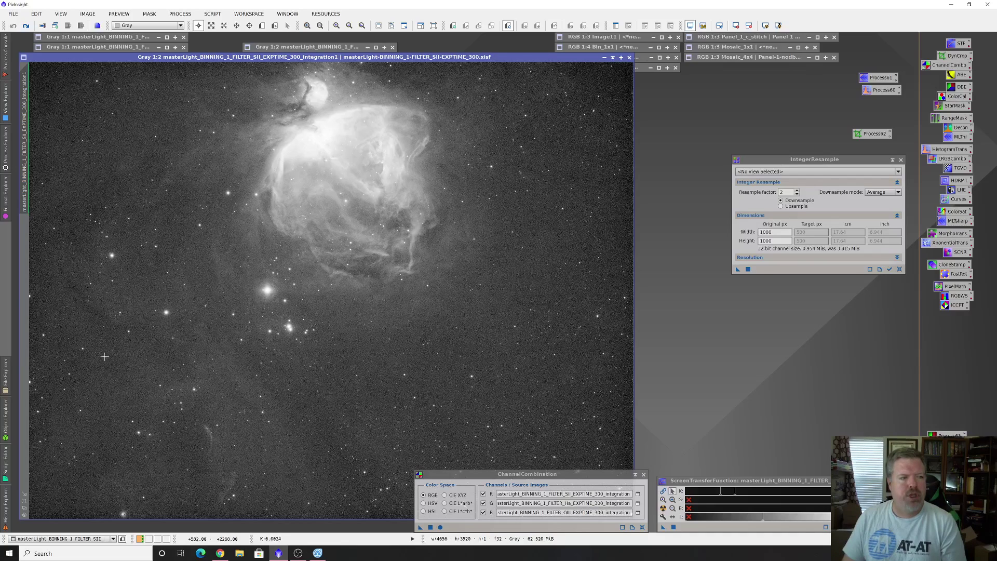
click(613, 57)
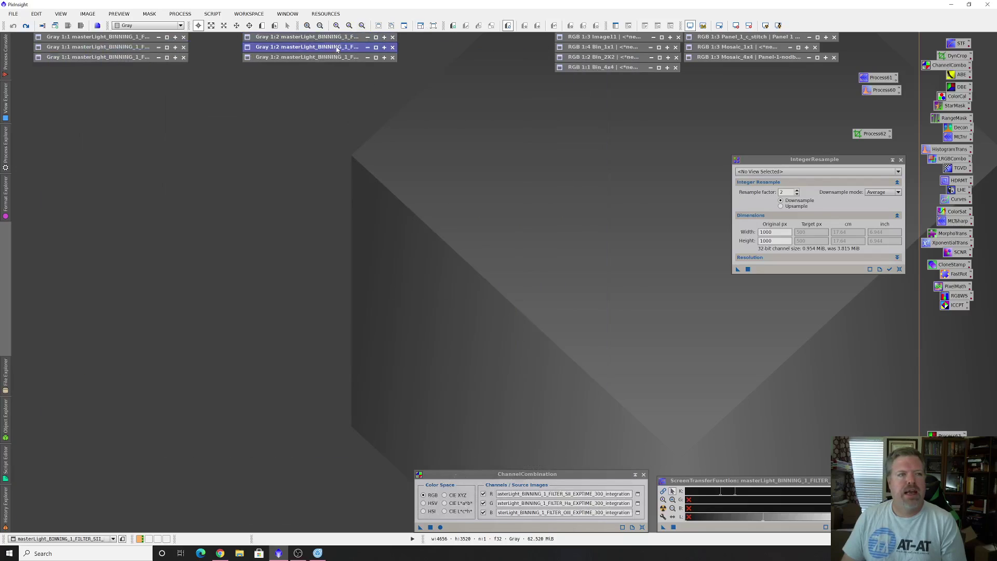
double_click(336, 48)
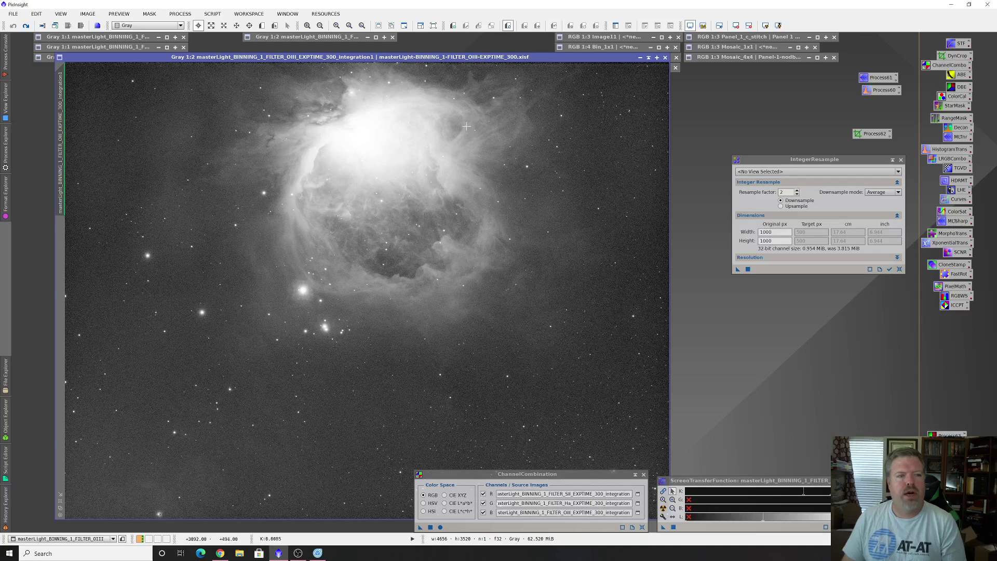
click(648, 58)
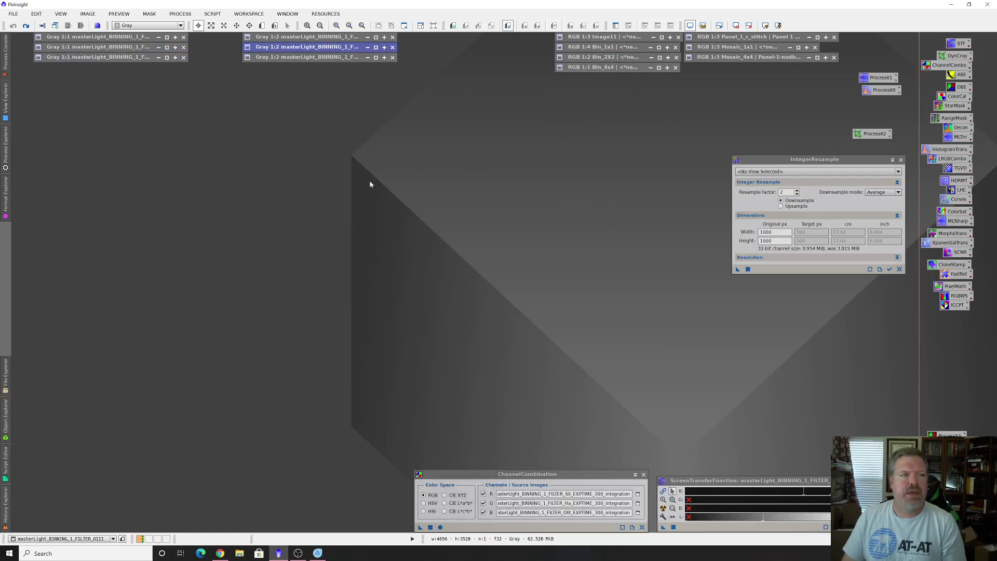
Downsample the Ha master light by a factor of 2 with IntegerResample in Average mode and auto-stretch the result
double_click(326, 59)
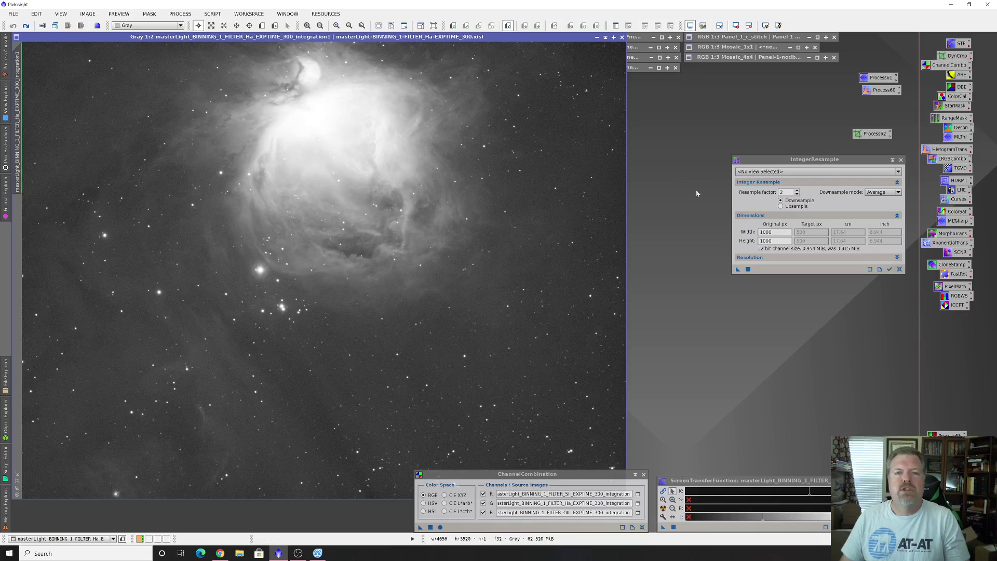
drag(769, 165, 770, 171)
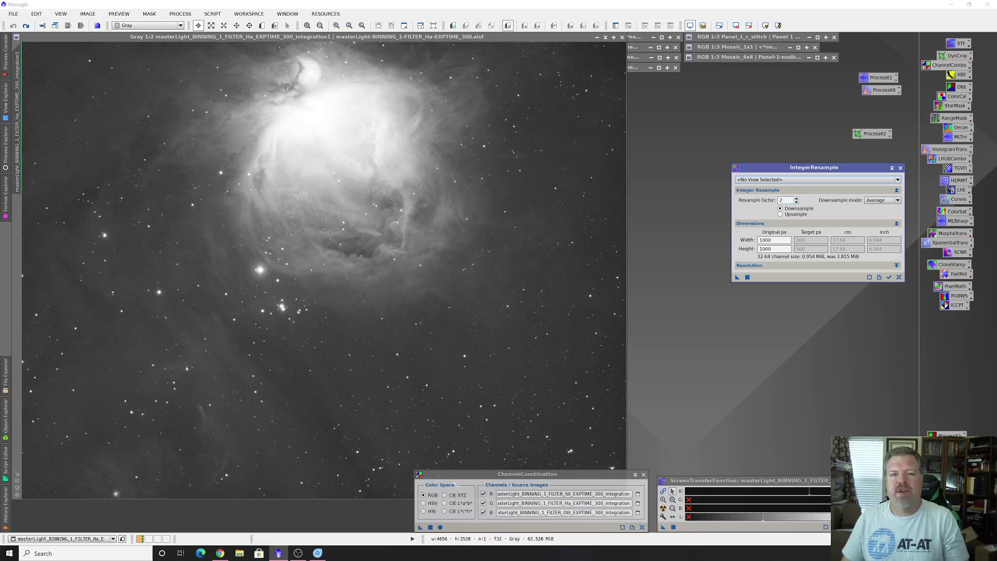
double_click(781, 200)
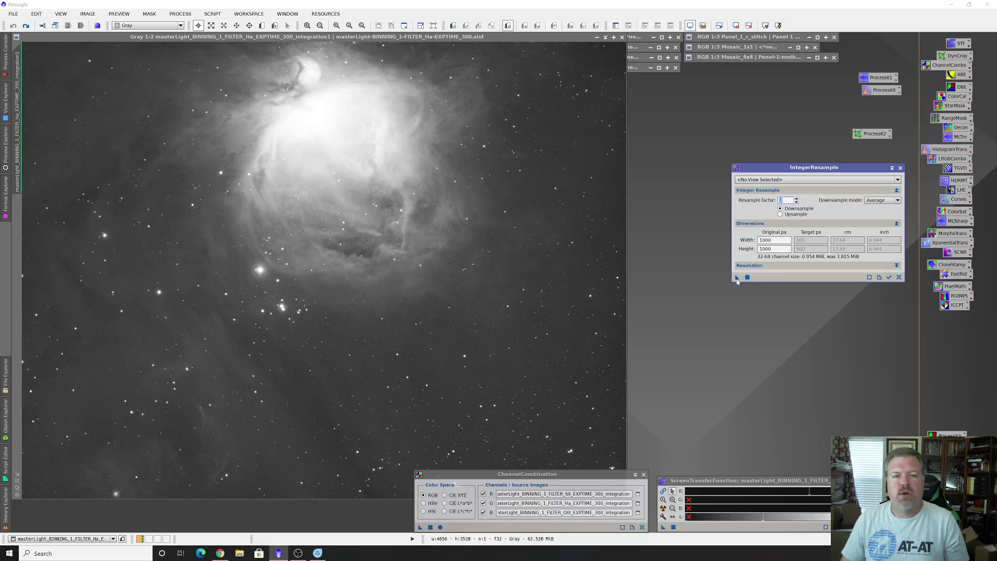
drag(737, 278, 486, 239)
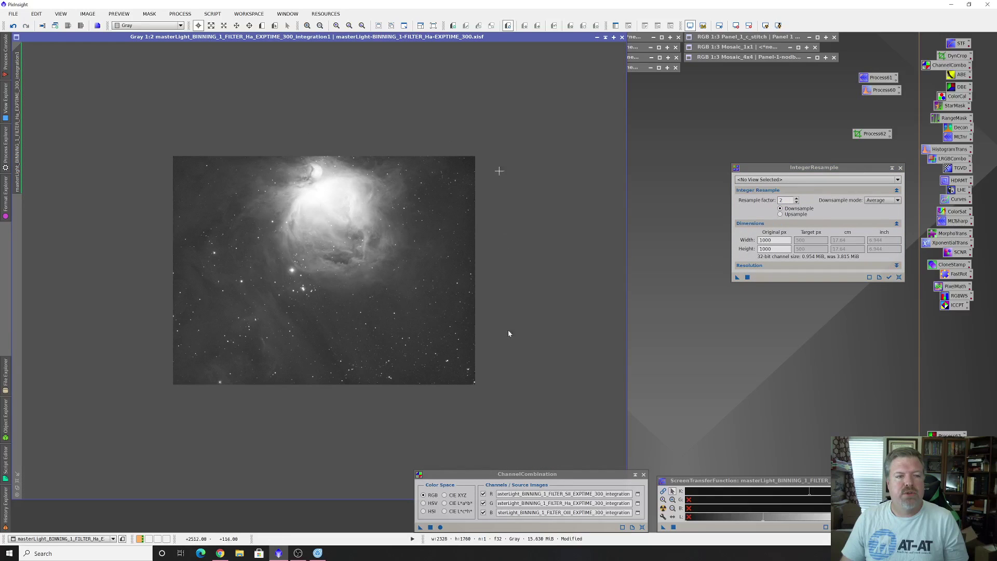
click(17, 482)
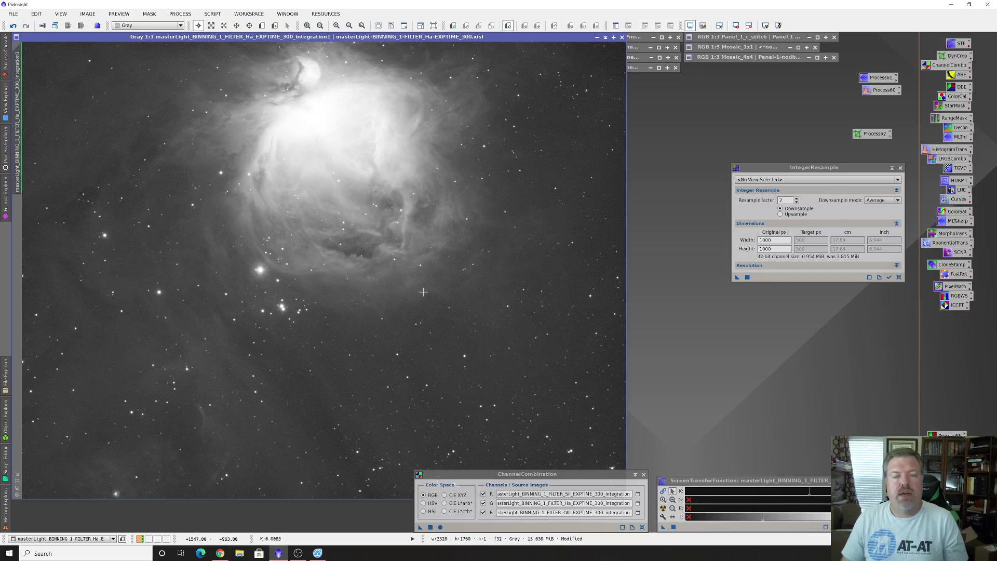
click(664, 509)
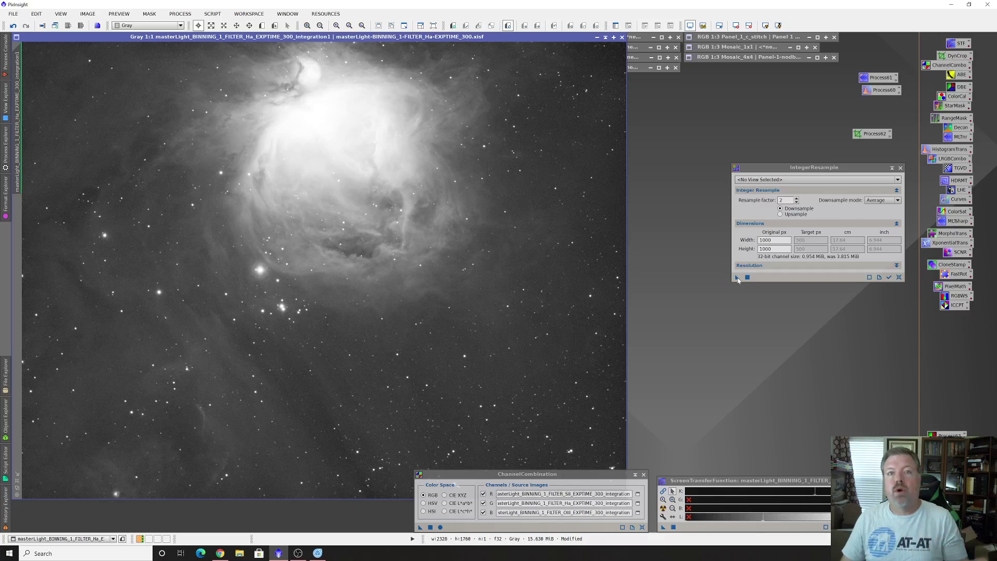
Downsample the Ha master light by a factor of 2 a second time, auto-stretch it and collapse its window
drag(737, 278, 519, 267)
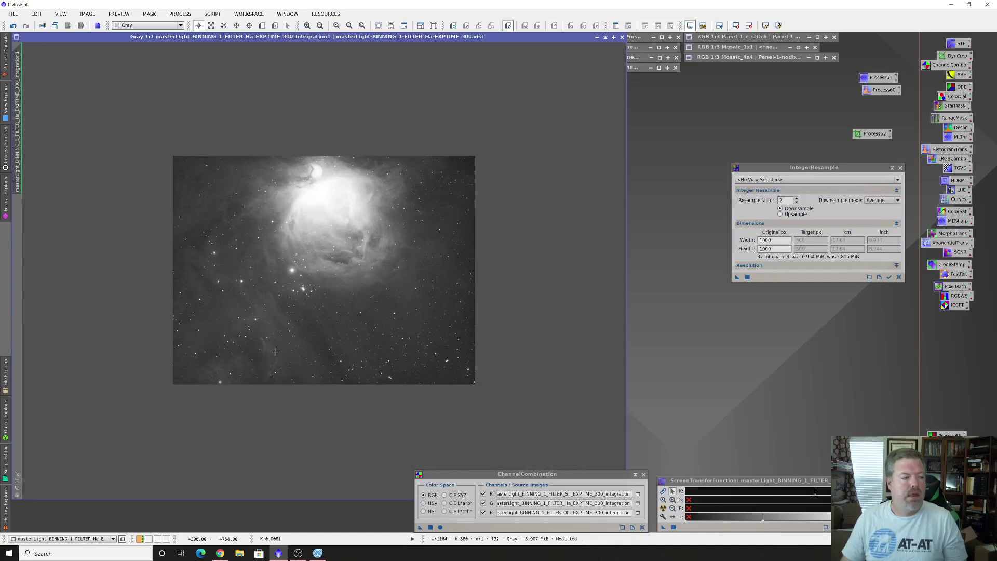
click(18, 480)
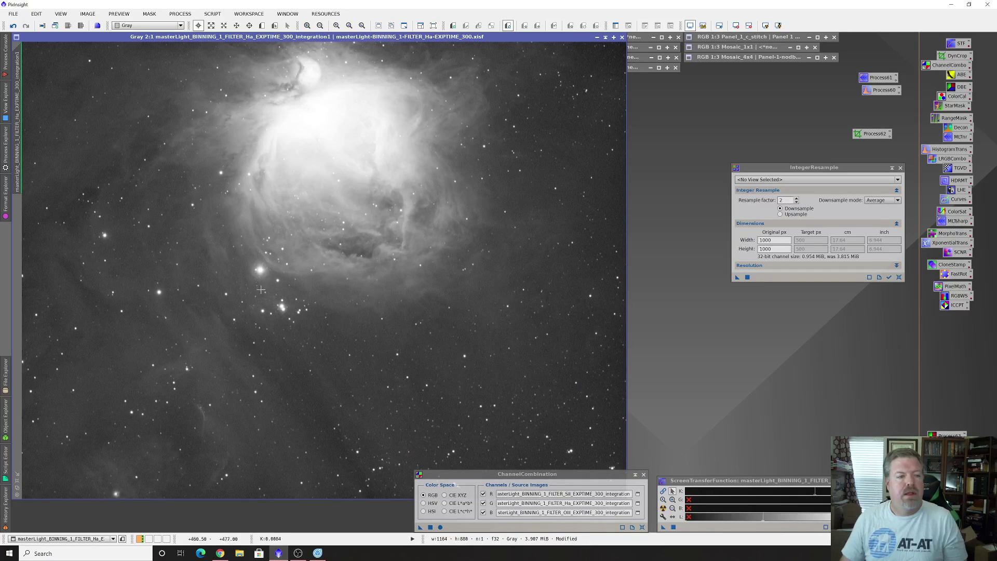
click(664, 510)
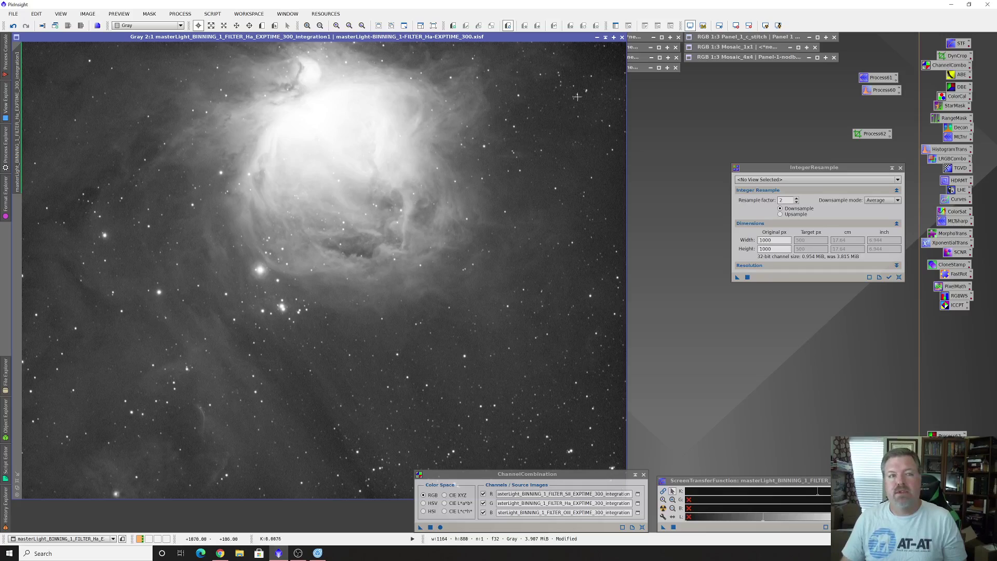
click(606, 37)
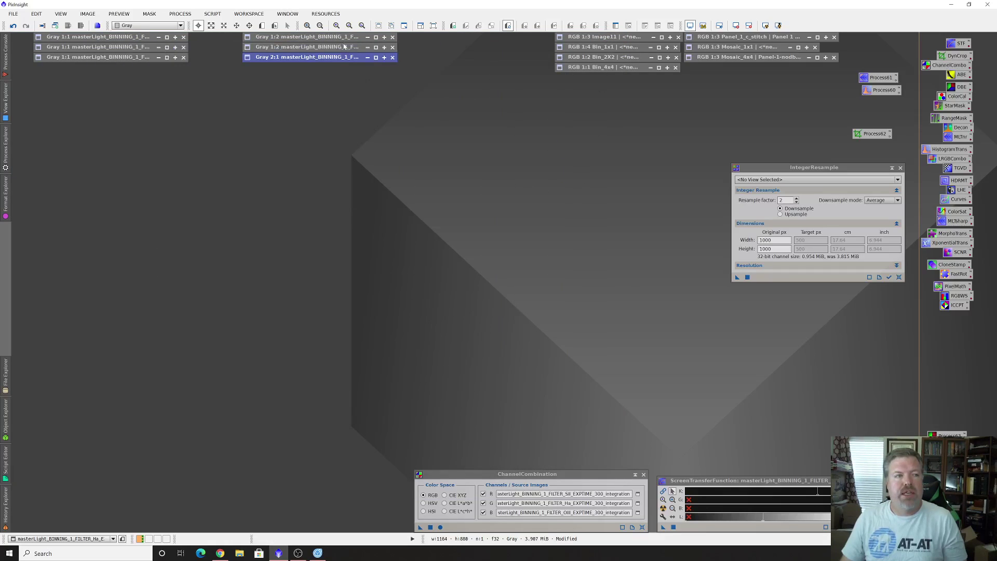
Expand the Bin_1x1 and Bin_2X2 color images side by side with Bin_1x1 auto-stretched, and briefly view the OIII master light
double_click(587, 45)
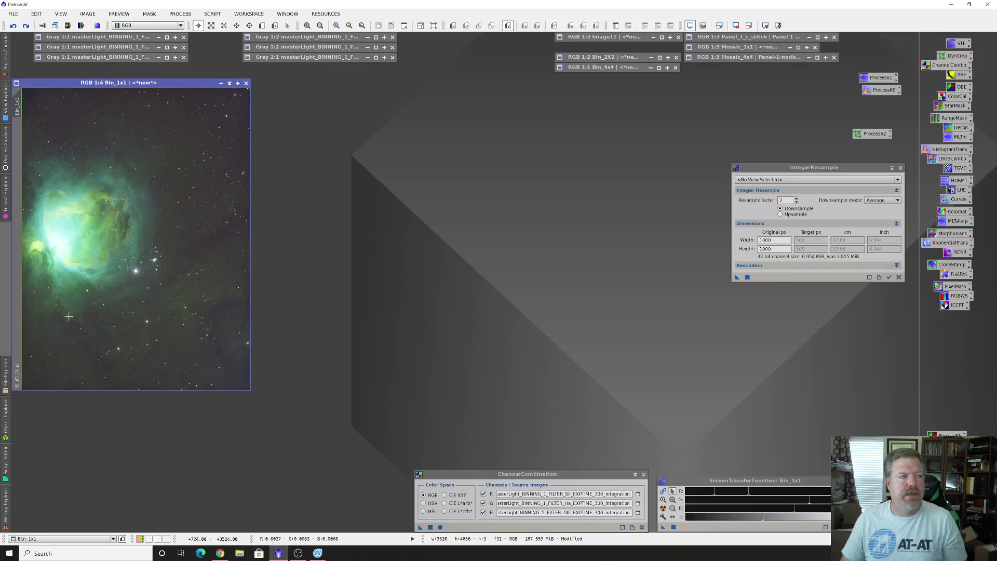
click(663, 508)
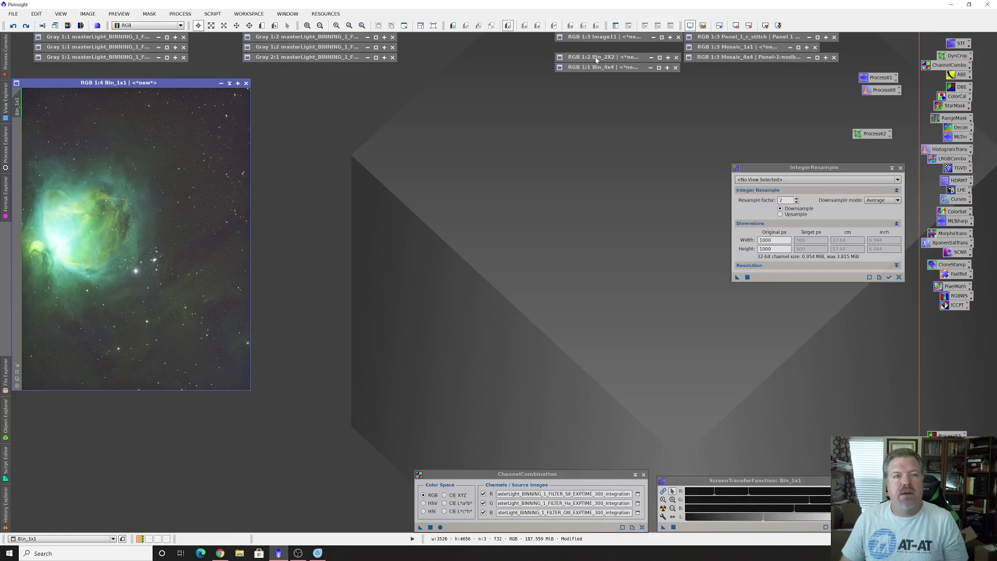
double_click(629, 58)
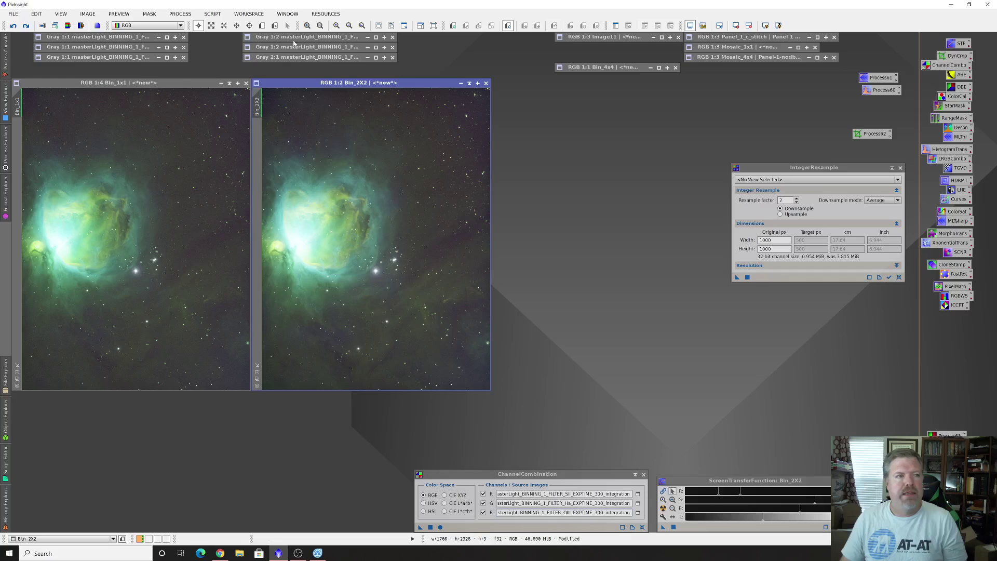
double_click(314, 47)
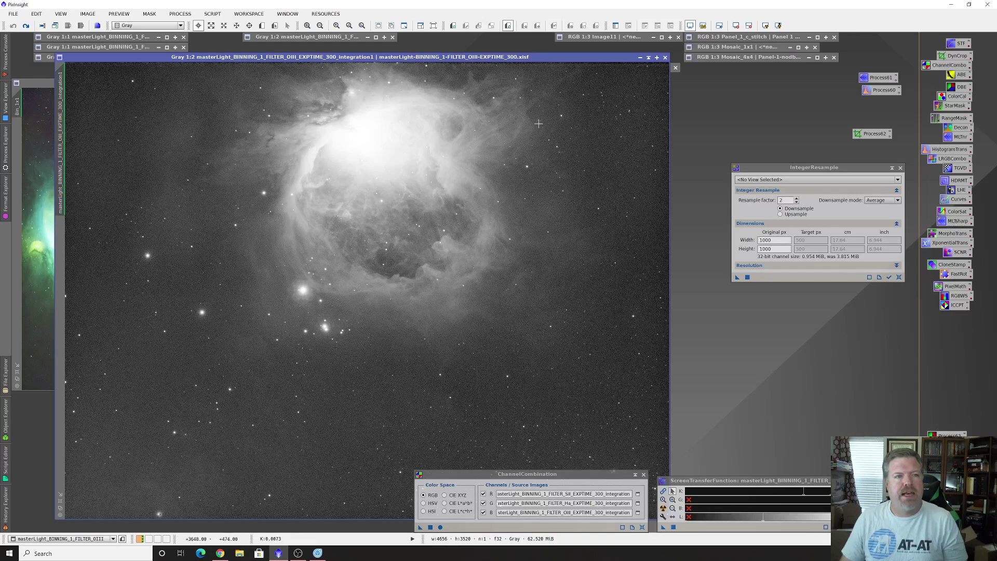
click(648, 57)
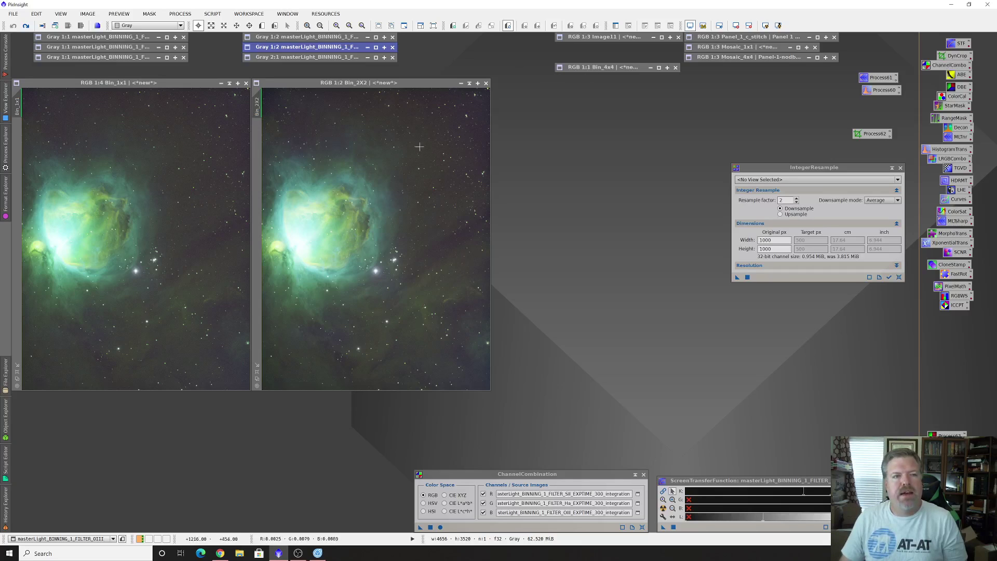
Expand the Bin_4x4 color image beside the other two and briefly view the SII master light
double_click(598, 69)
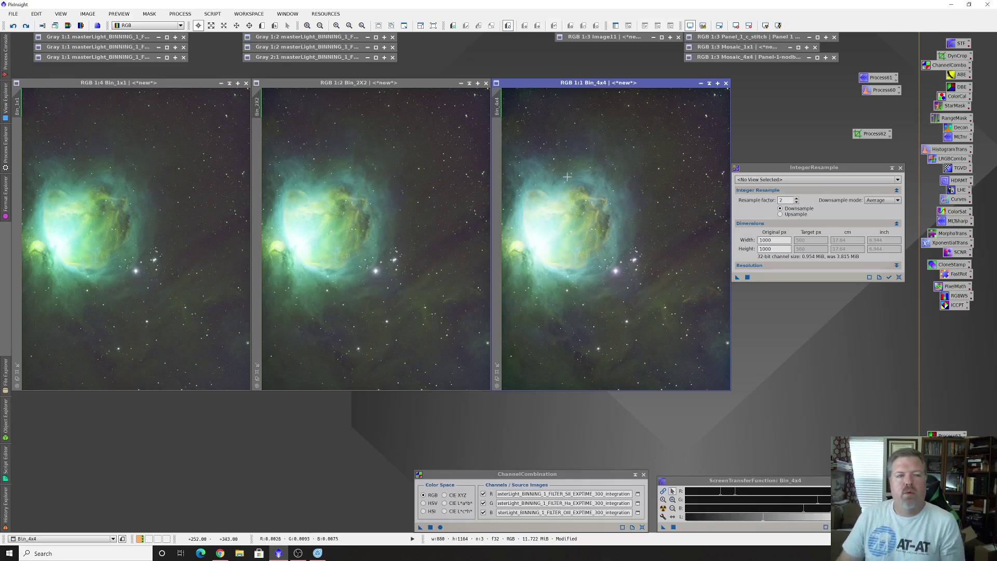
double_click(296, 38)
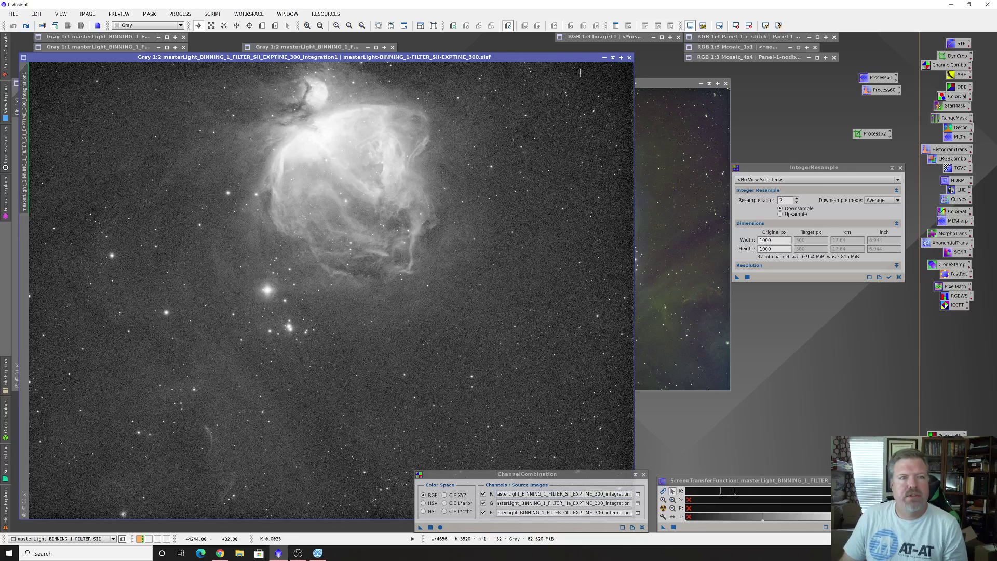
click(613, 58)
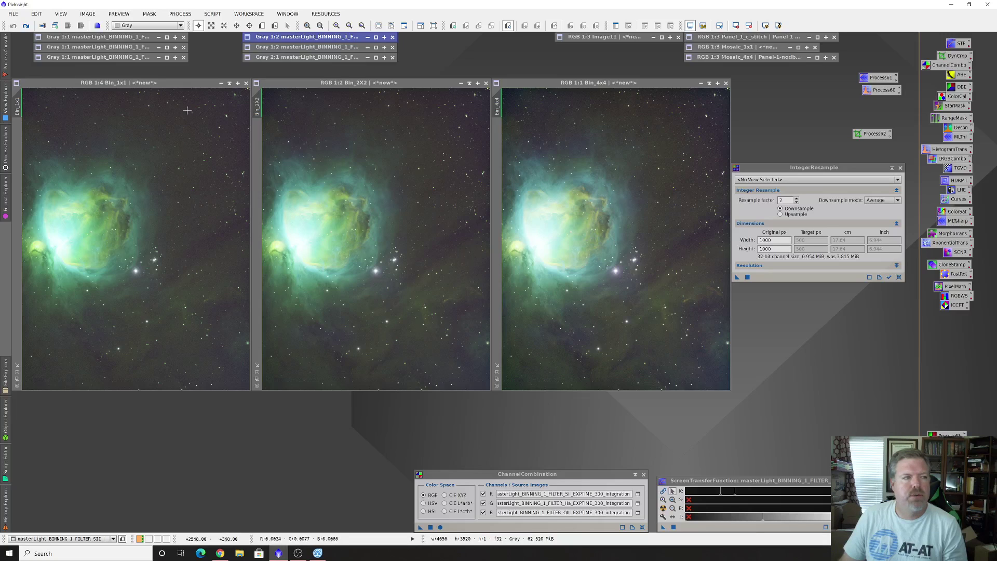
Overlay Bin_1x1 on Bin_4x4 and then on Bin_2X2 for comparison, and inspect Bin_1x1's stars and background noise up close
drag(190, 82, 672, 87)
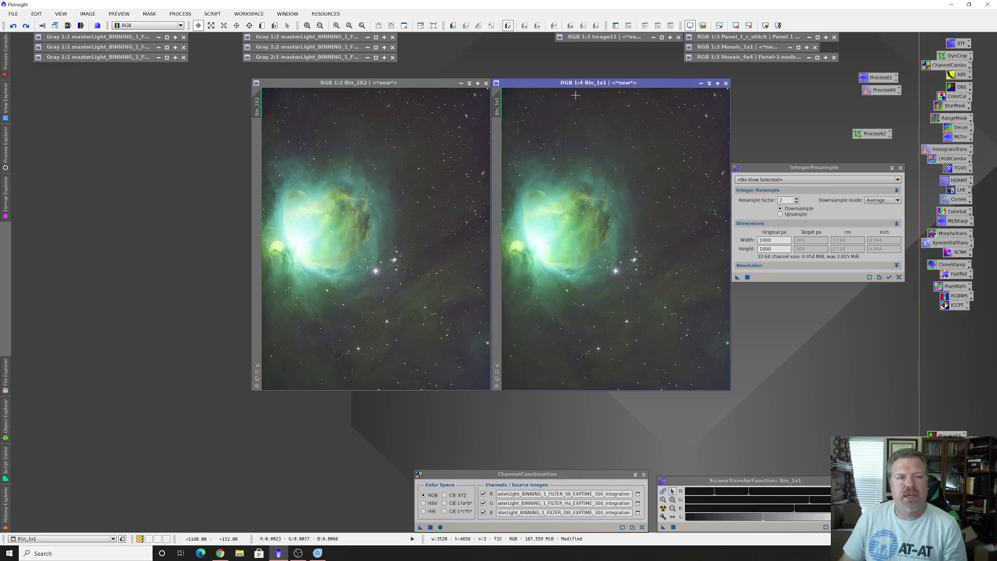
drag(571, 83, 342, 85)
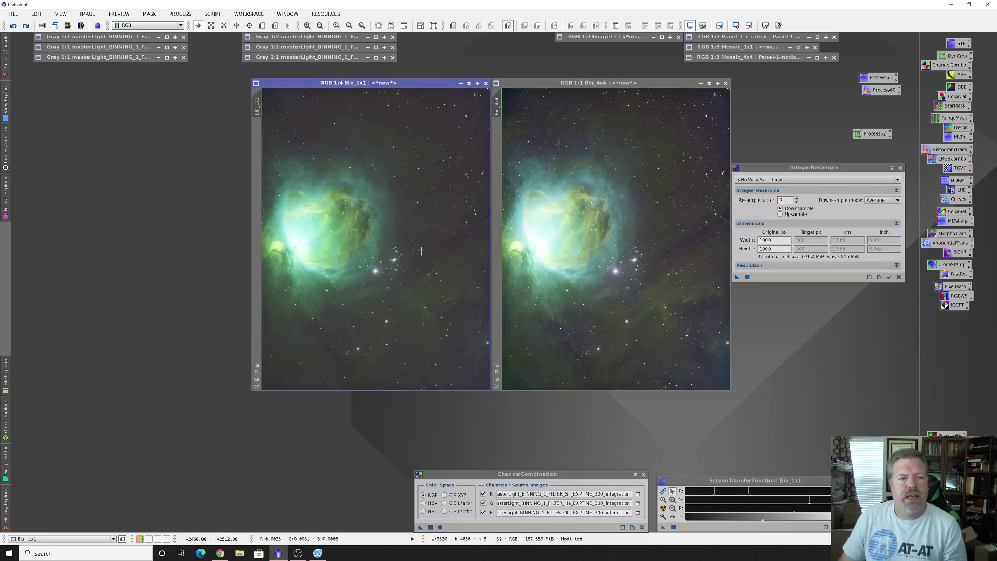
scroll(421, 251, up, 1)
drag(486, 266, 486, 326)
drag(379, 388, 434, 389)
scroll(407, 292, up, 2)
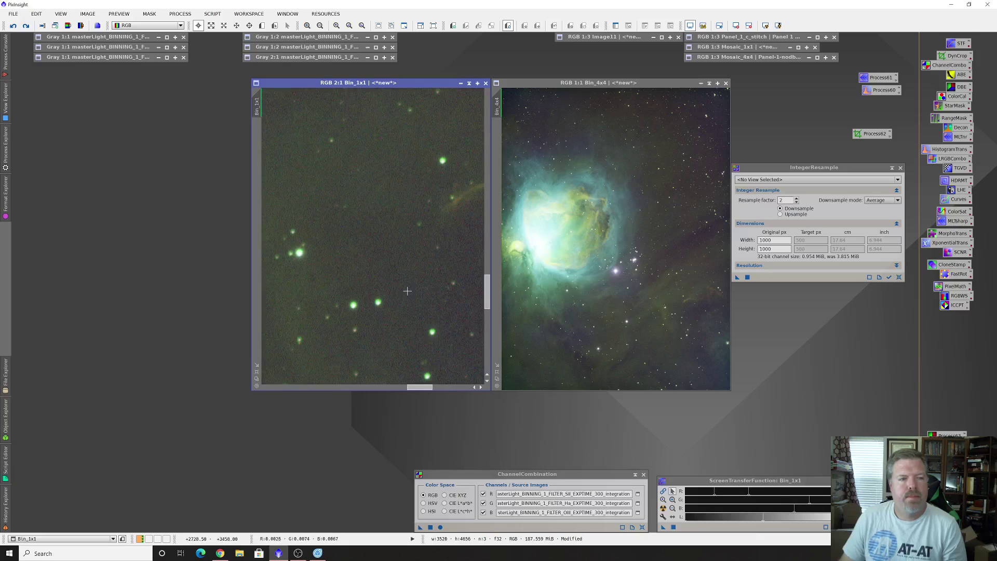
drag(413, 387, 434, 388)
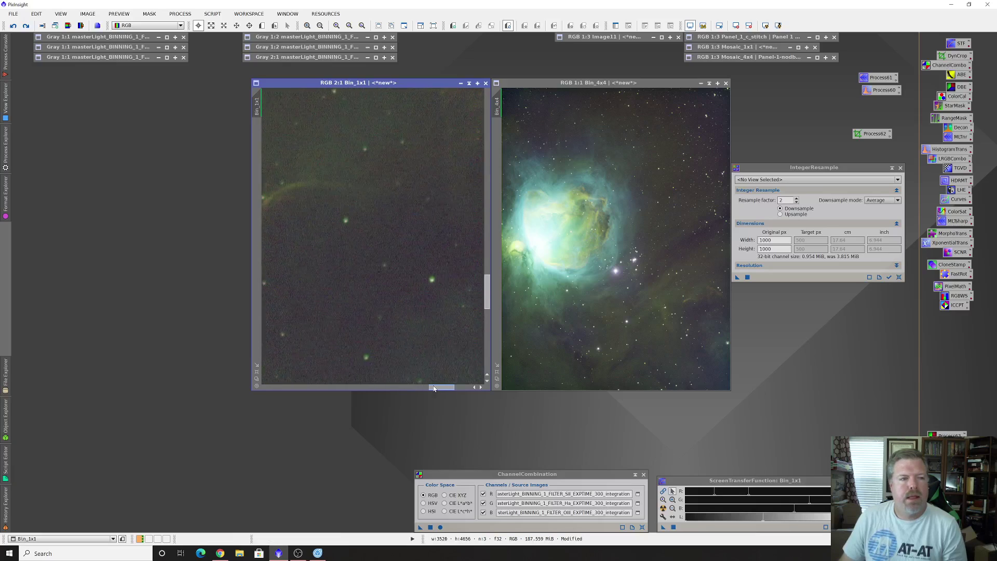
scroll(387, 312, down, 2)
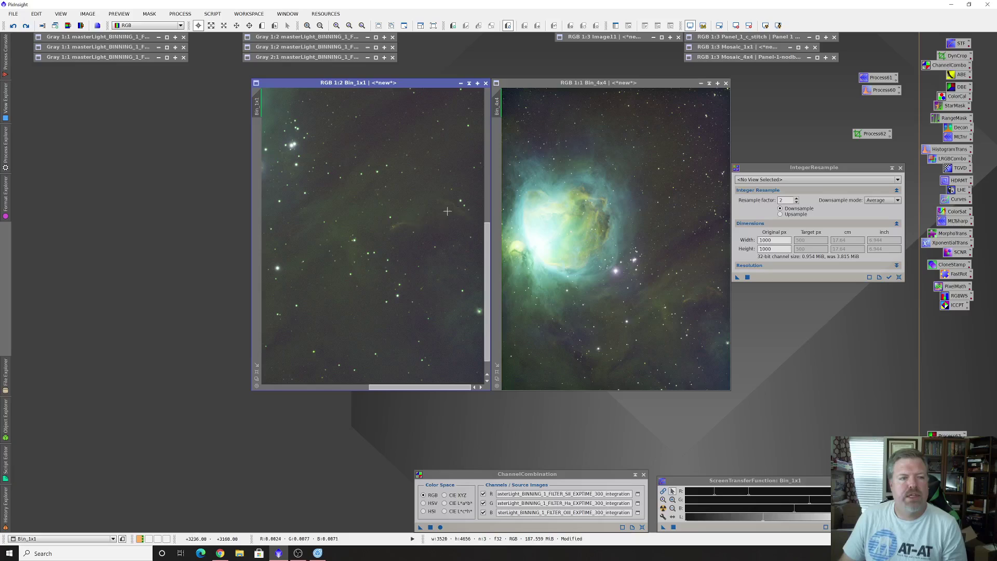
Match Bin_4x4's view to Bin_1x1, reposition Bin_1x1 on the bright nebula core, and match Bin_4x4 to that same region
drag(260, 105, 497, 112)
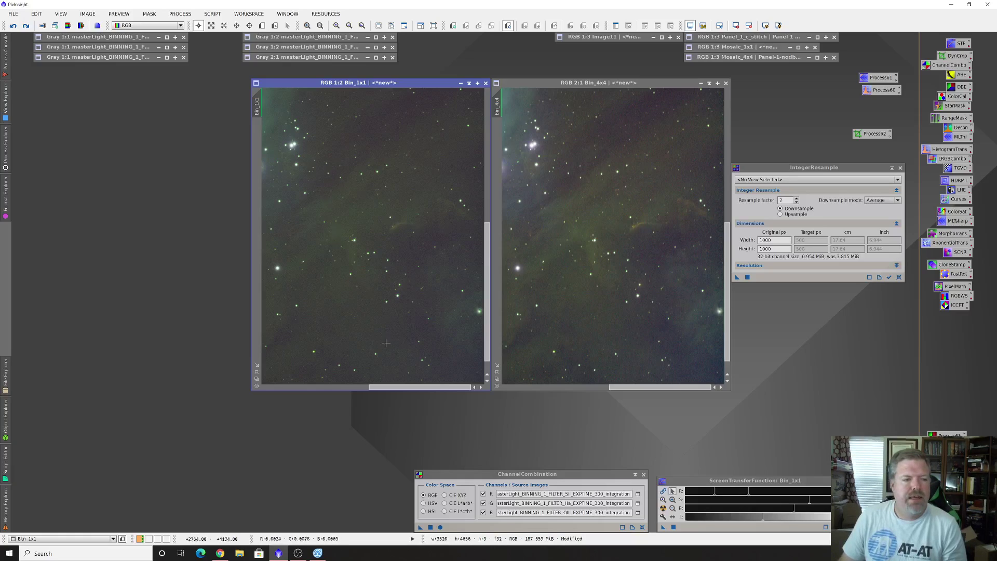
drag(488, 248, 493, 156)
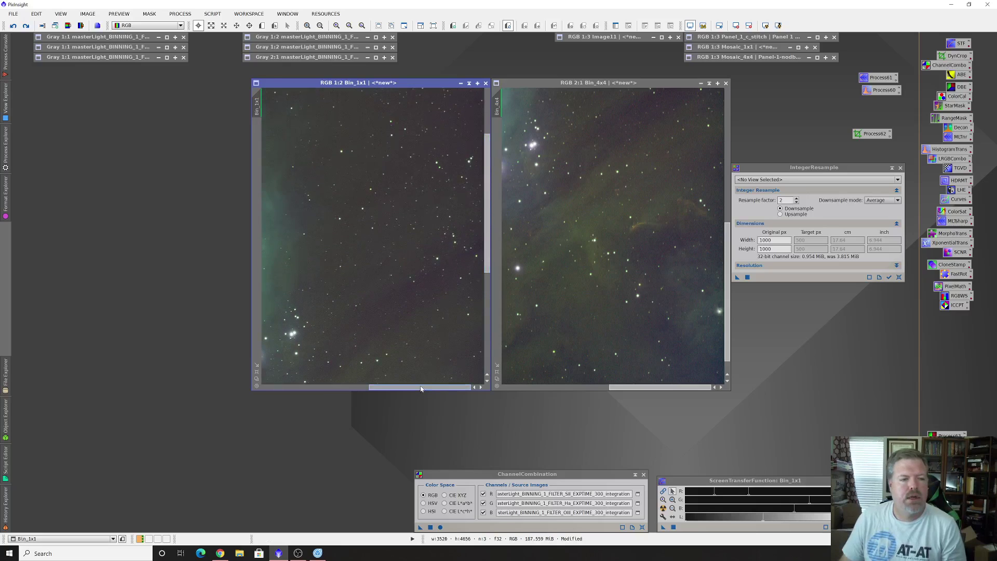
drag(419, 388, 347, 387)
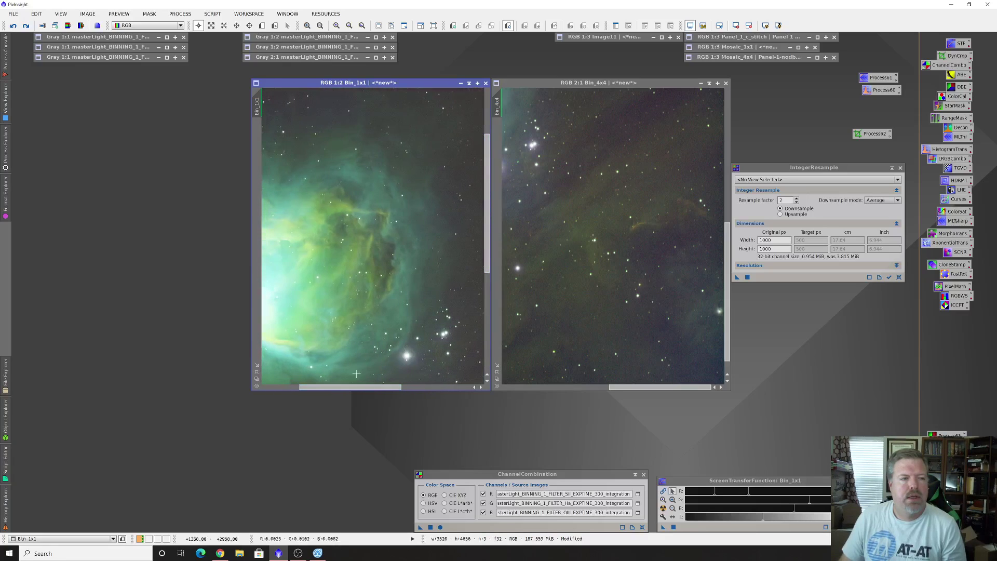
drag(488, 217, 487, 235)
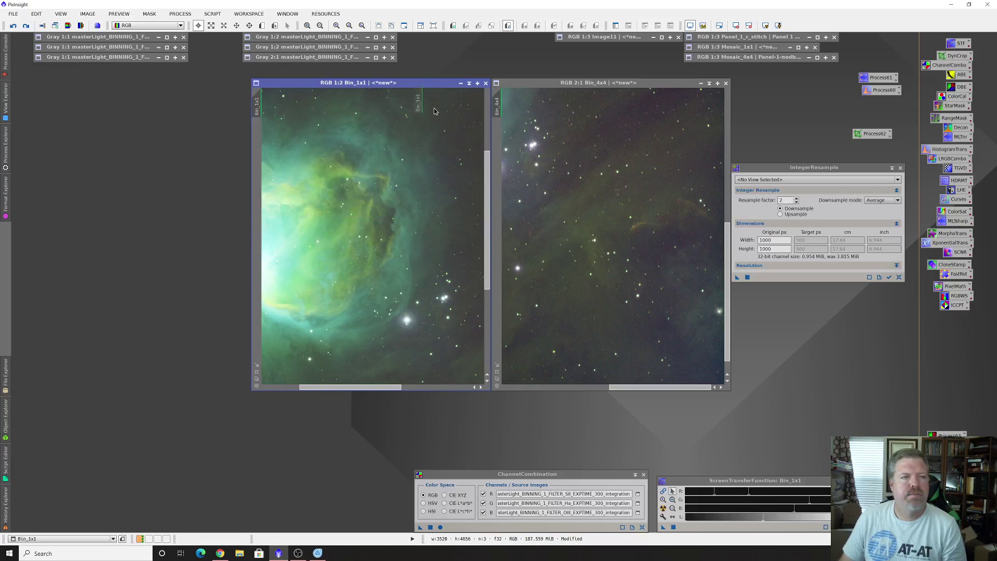
drag(485, 115, 500, 110)
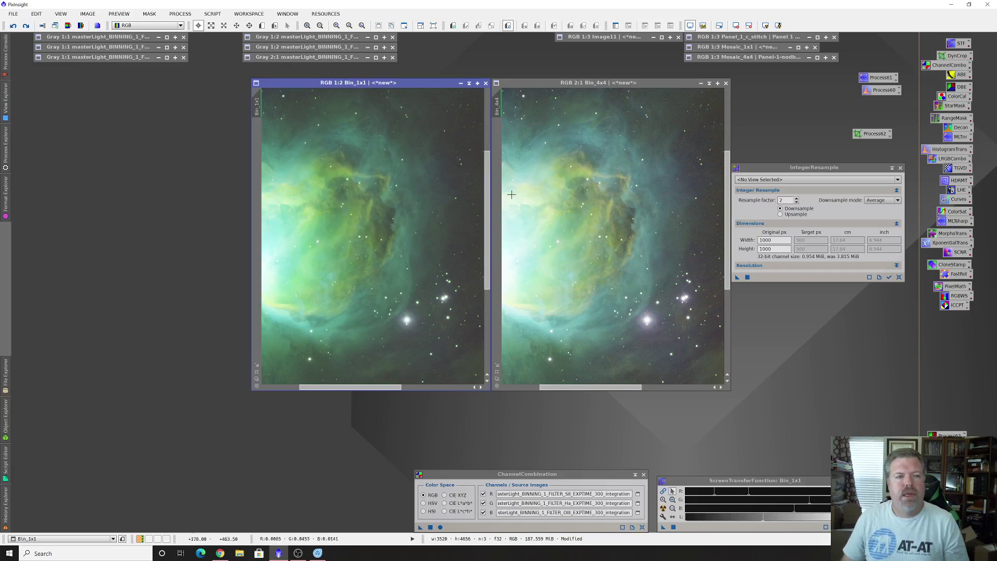
Compare the full frames of Bin_4x4 at 1:1 and Bin_1x1 at 1:4 side by side
click(629, 221)
scroll(628, 220, down, 1)
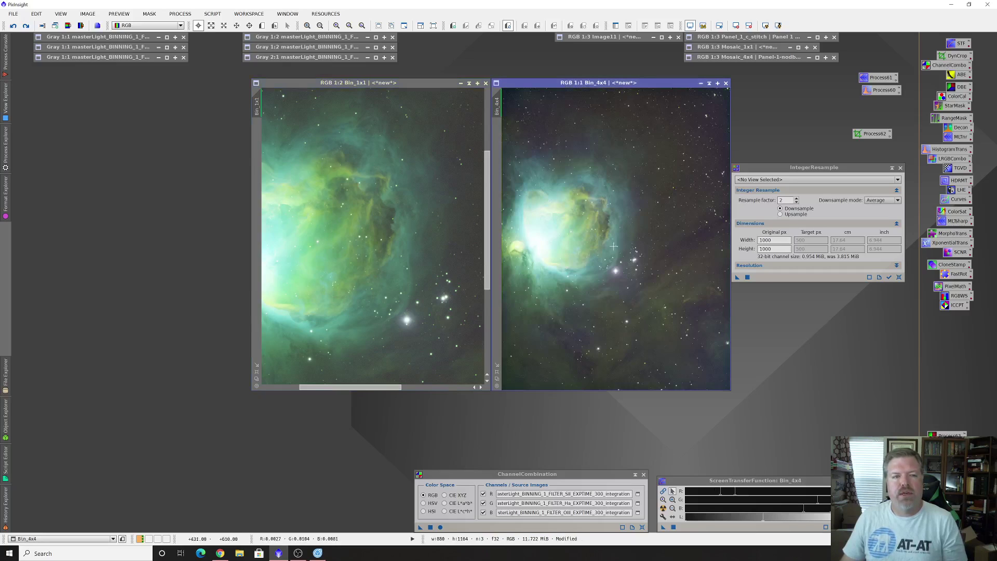
click(413, 253)
scroll(412, 253, down, 2)
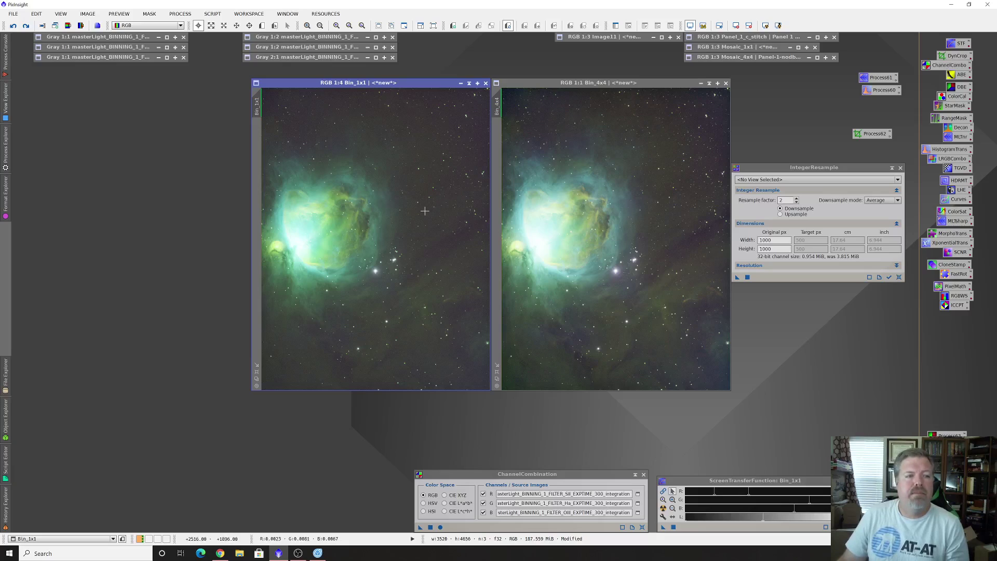
Compare the nebula's edge and nearby stars in both images, with Bin_1x1 at 1:1 and 2:1 against Bin_4x4 at 4:1 and 8:1
scroll(425, 211, up, 1)
scroll(425, 210, up, 1)
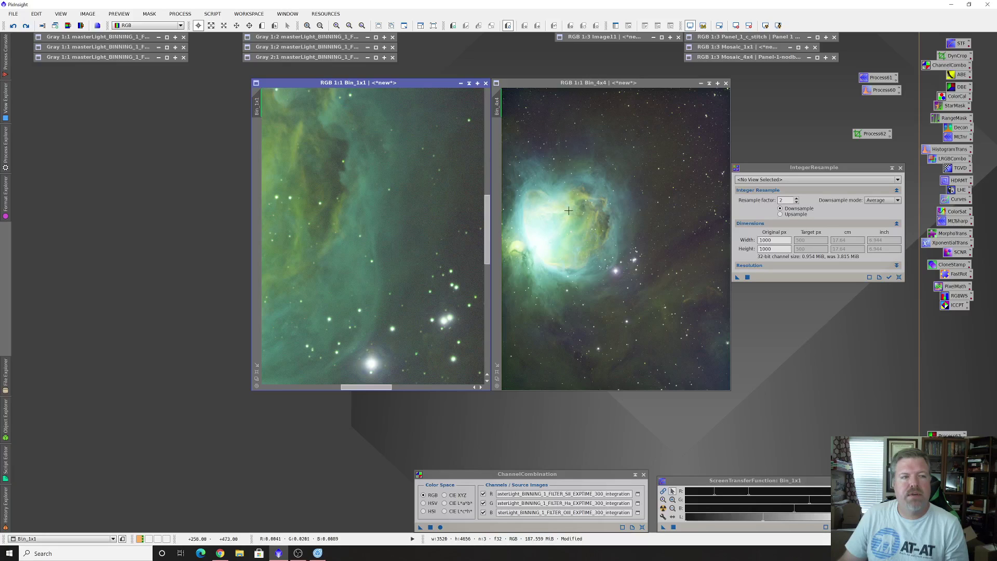
scroll(630, 183, up, 3)
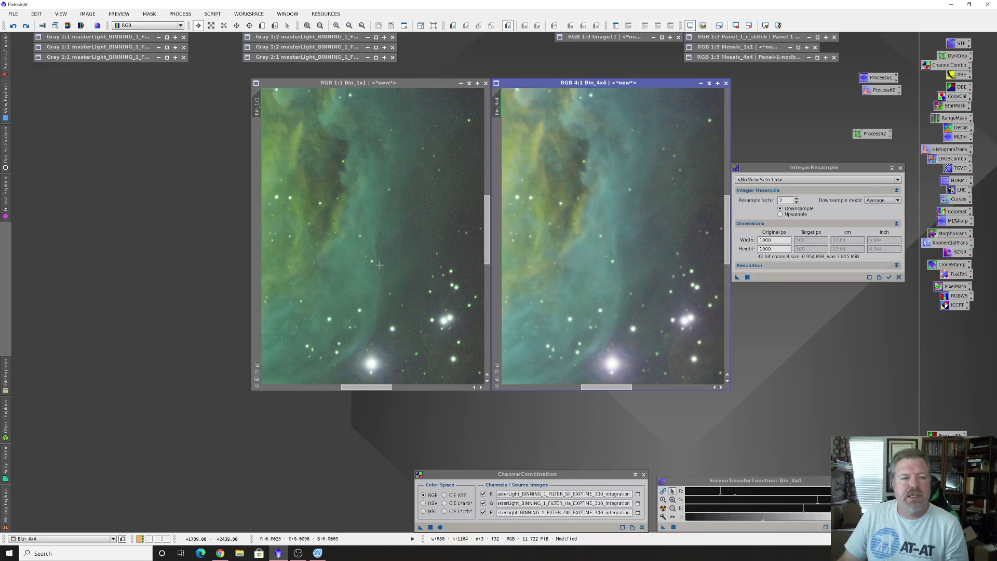
scroll(400, 268, up, 1)
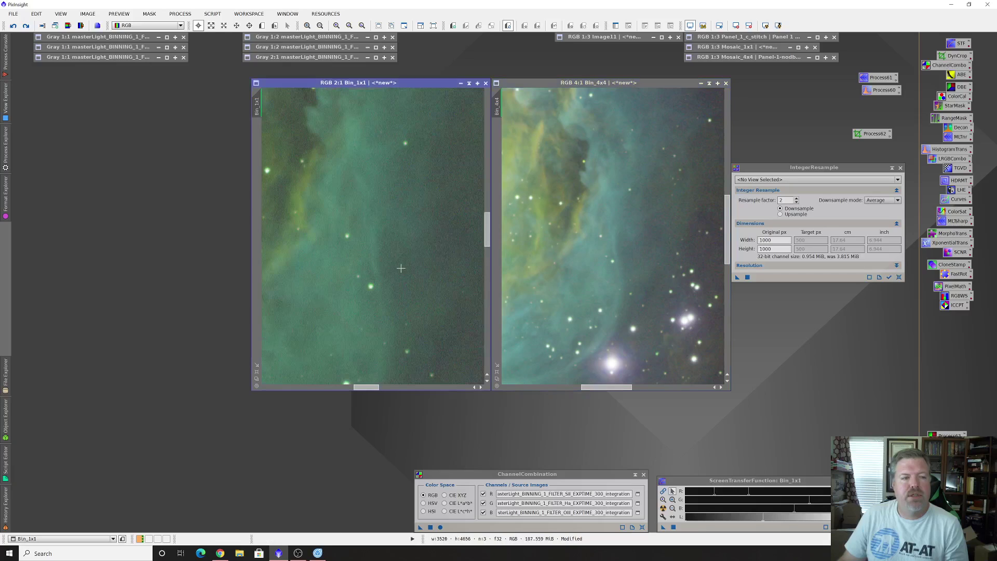
scroll(629, 269, up, 2)
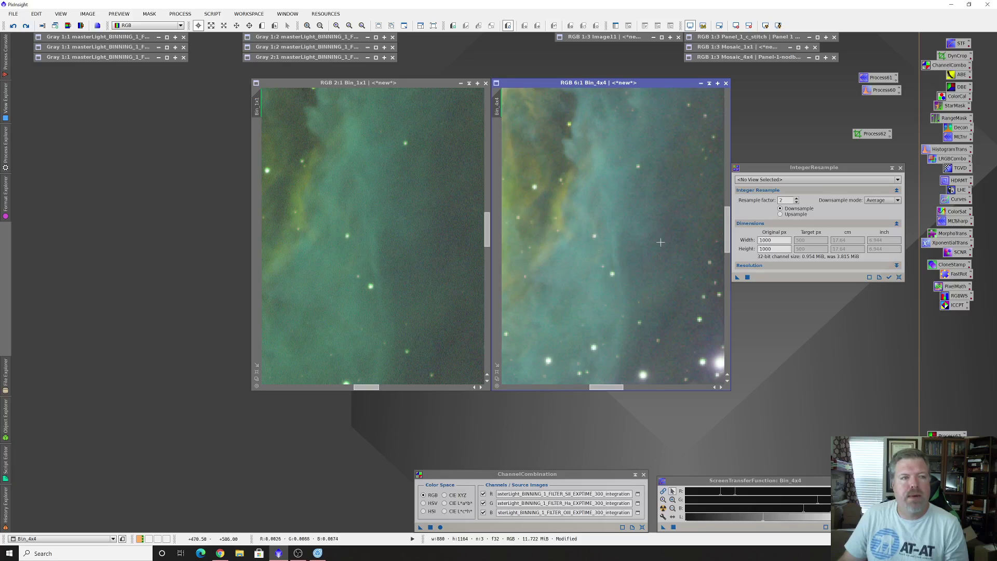
scroll(627, 240, up, 2)
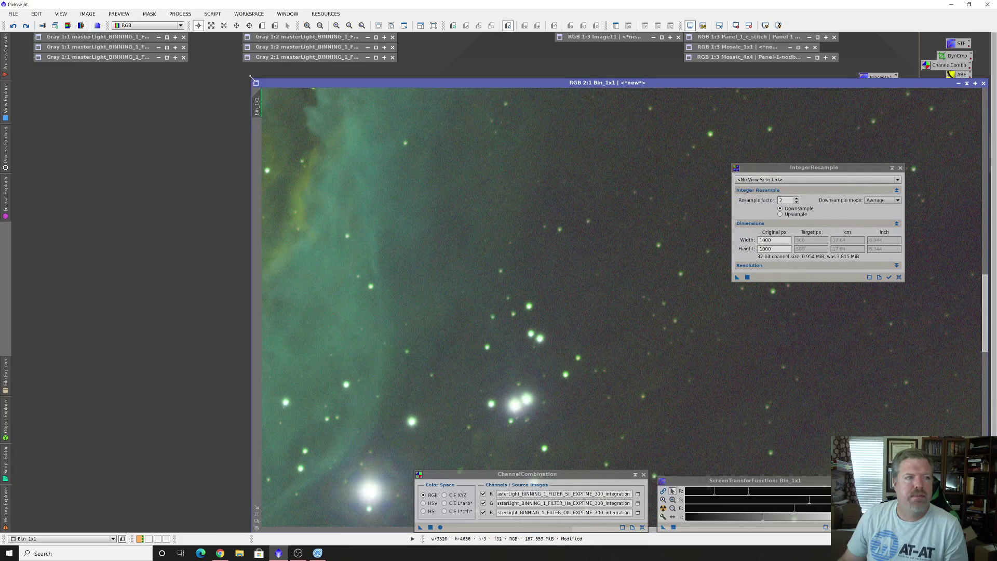
Enlarge the Bin_1x1 window to fill the workspace, inspect its noise and detail between 2:1 and 1:2, and shrink it back to 1:4
drag(251, 77, 12, 33)
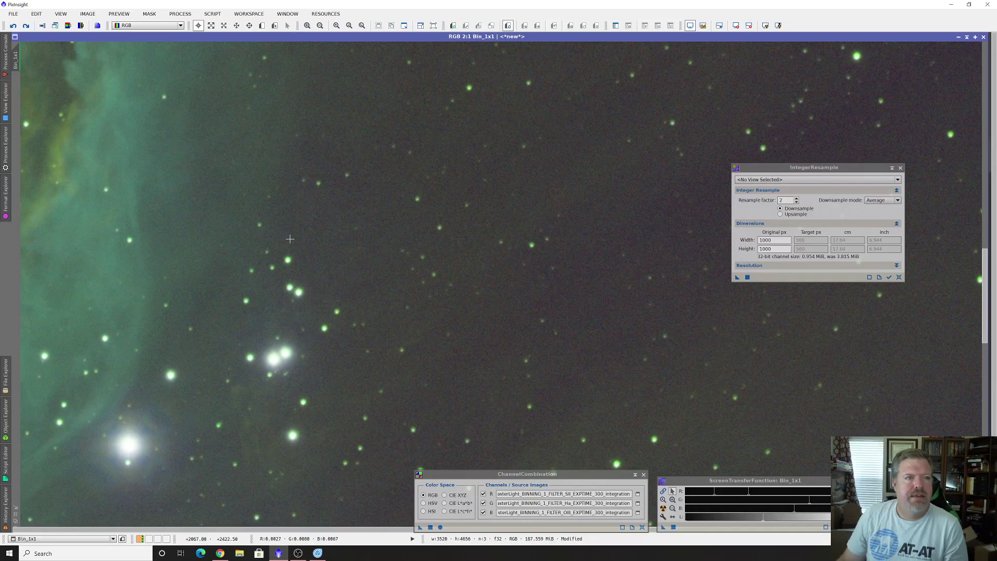
scroll(289, 239, down, 1)
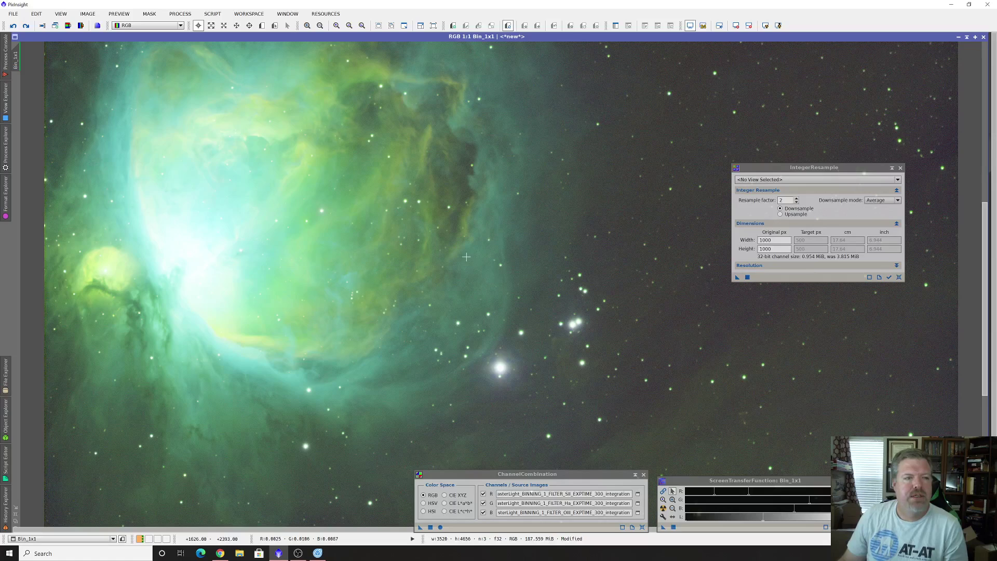
scroll(502, 253, down, 1)
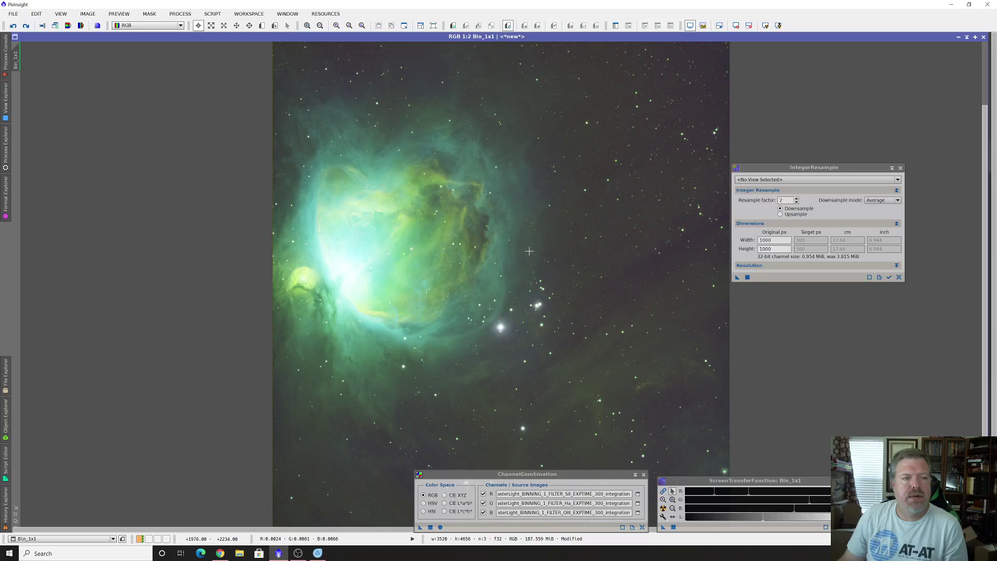
scroll(529, 251, up, 2)
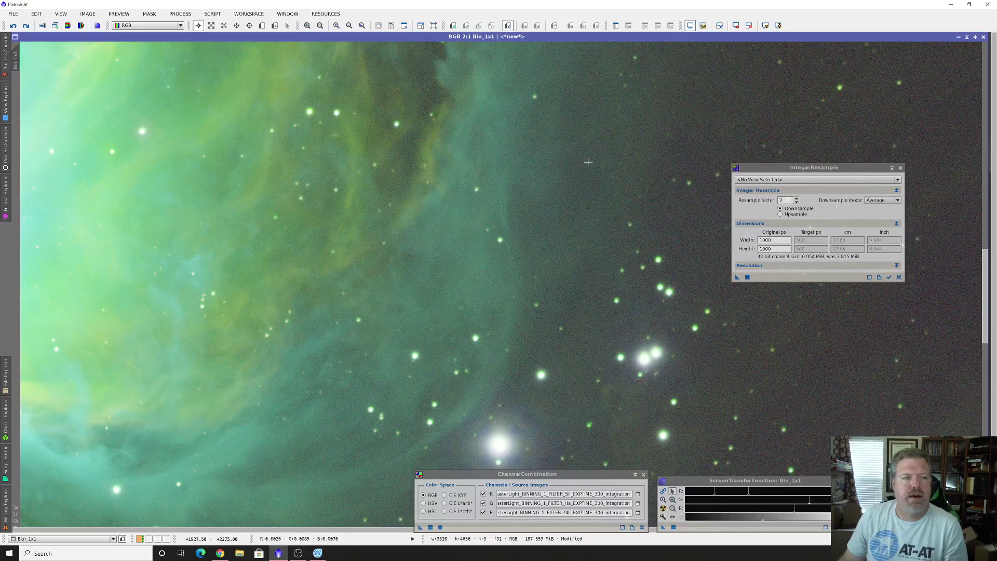
scroll(588, 162, down, 1)
scroll(551, 164, down, 1)
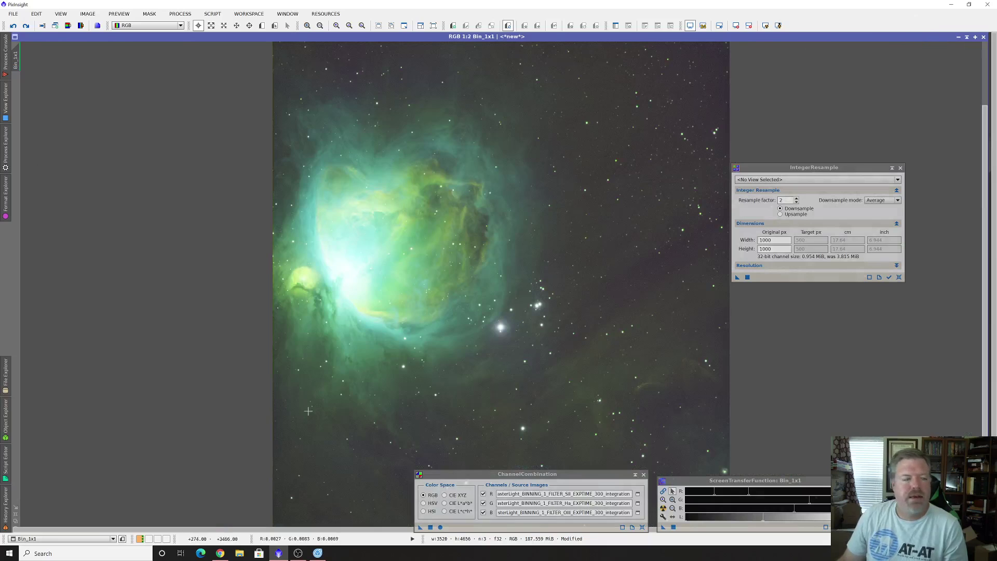
click(17, 520)
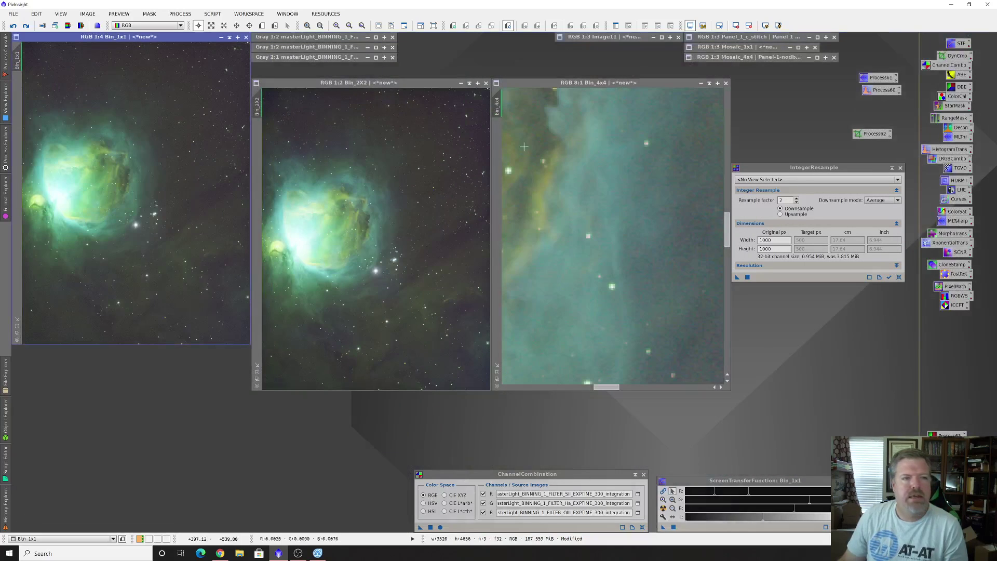
Enlarge the Bin_4x4 window to fill the workspace and examine its stars and nebula from 8:1 out to 2:1
click(629, 84)
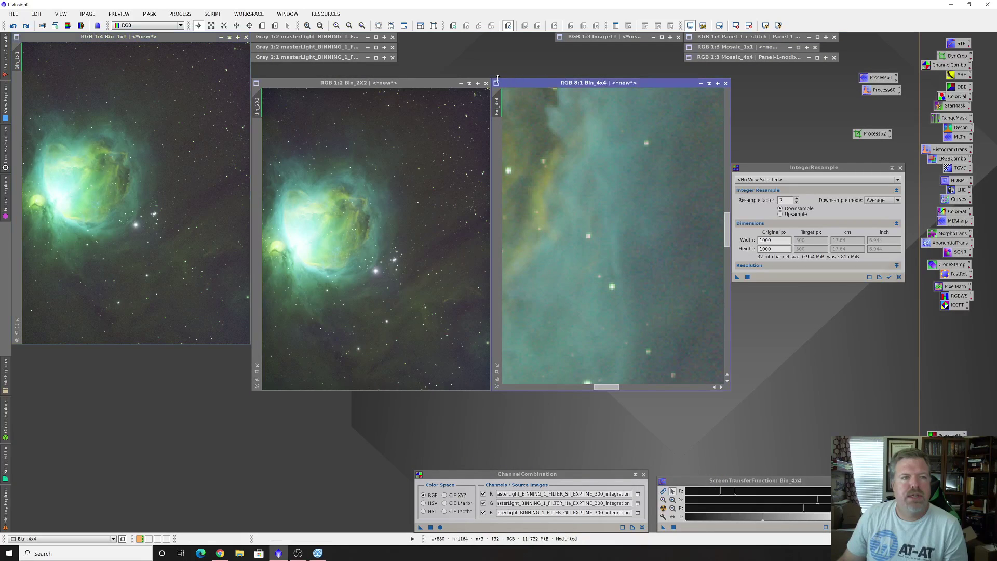
drag(489, 77, 12, 33)
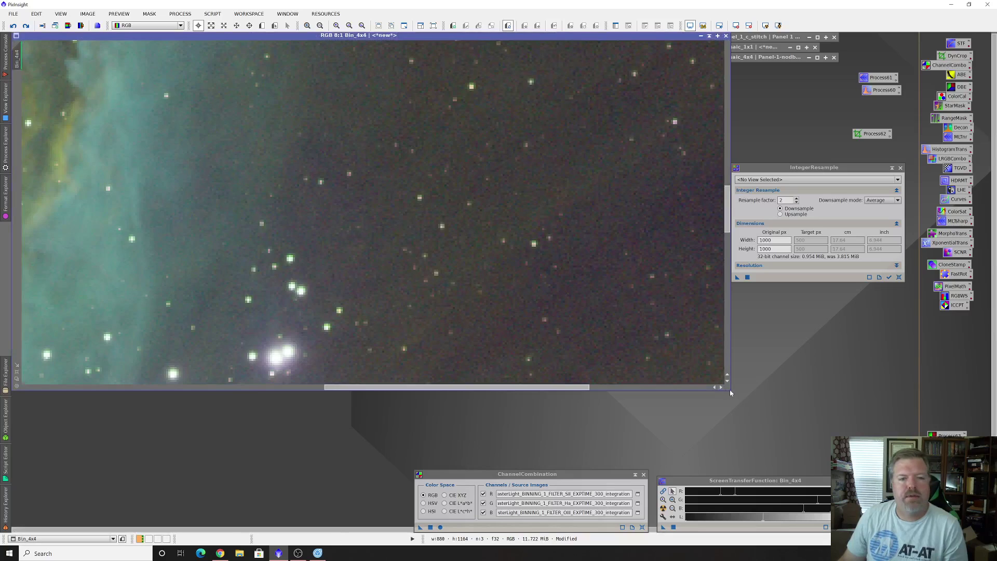
drag(730, 391, 987, 522)
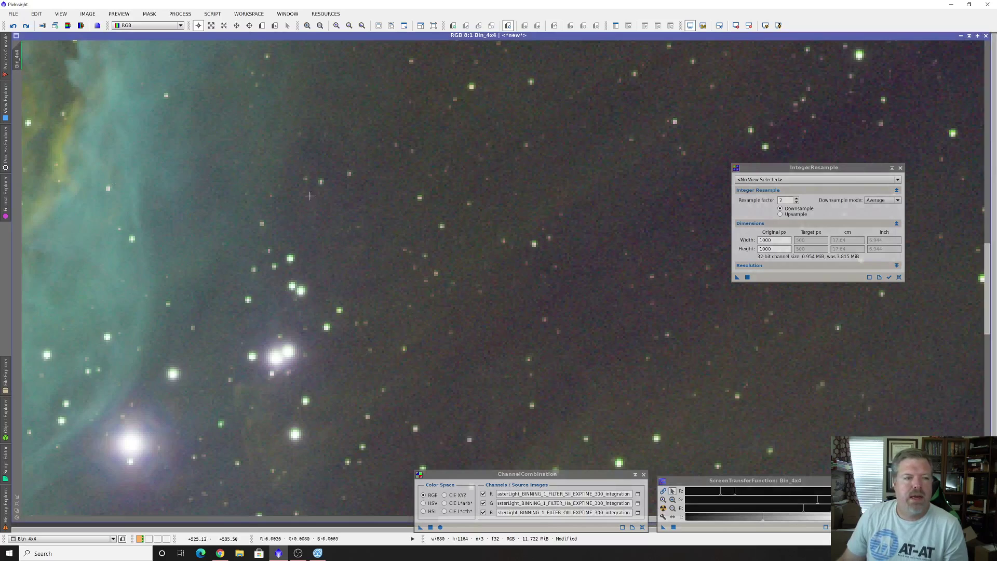
scroll(249, 207, down, 3)
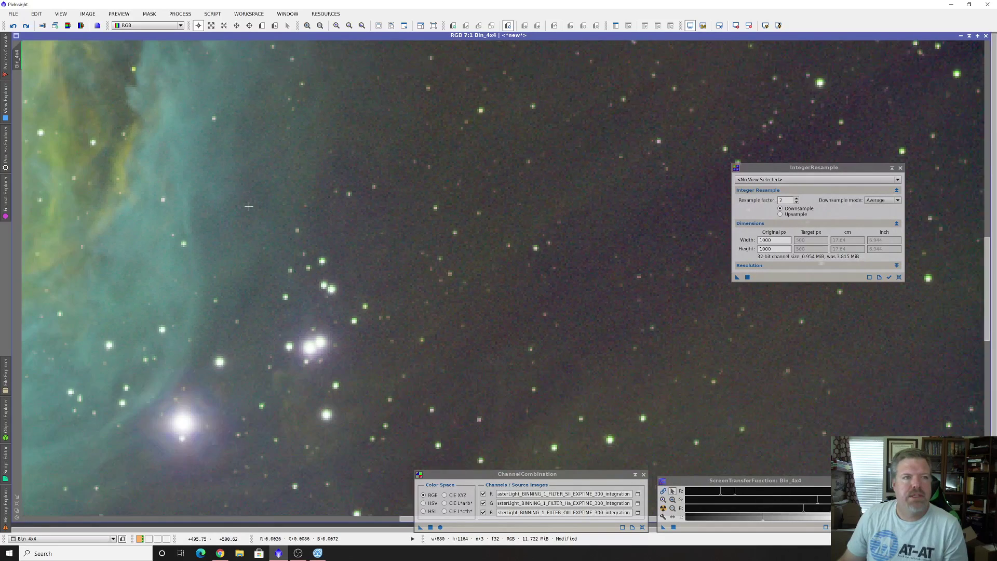
scroll(249, 207, down, 2)
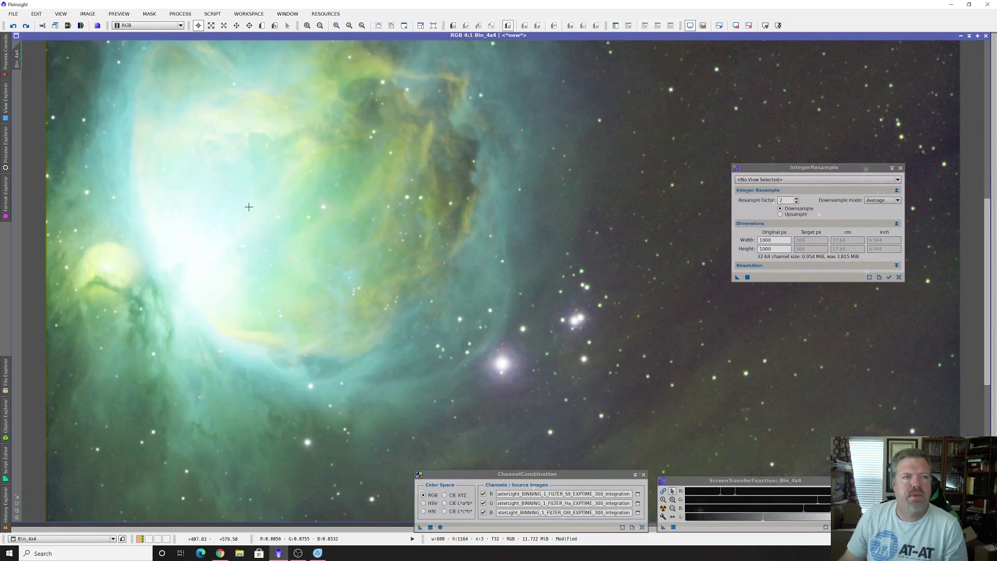
scroll(249, 207, down, 1)
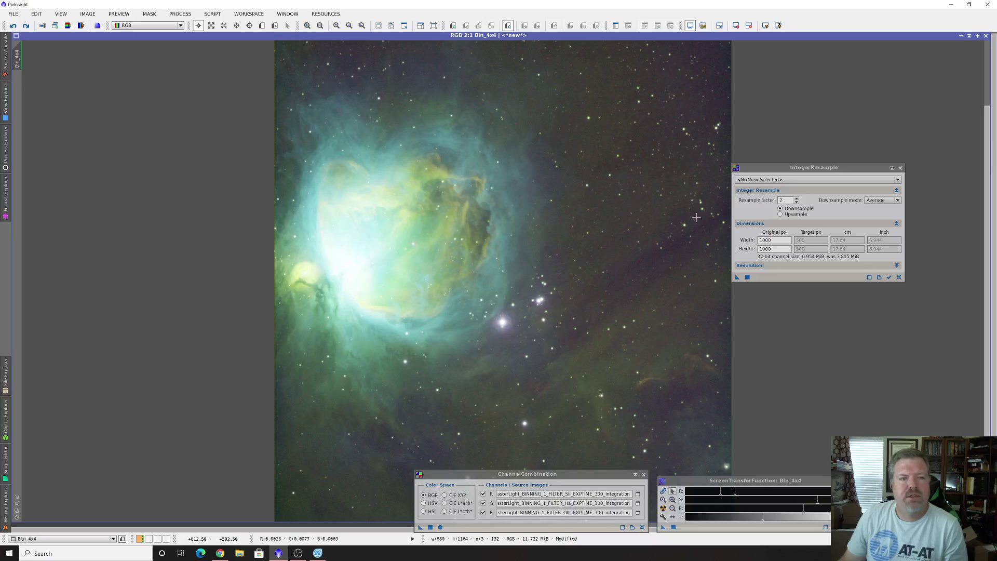
Examine Bin_4x4's bright star cluster and nebula edge at 3:1 to 5:1 and return to the 2:1 view
scroll(525, 237, up, 1)
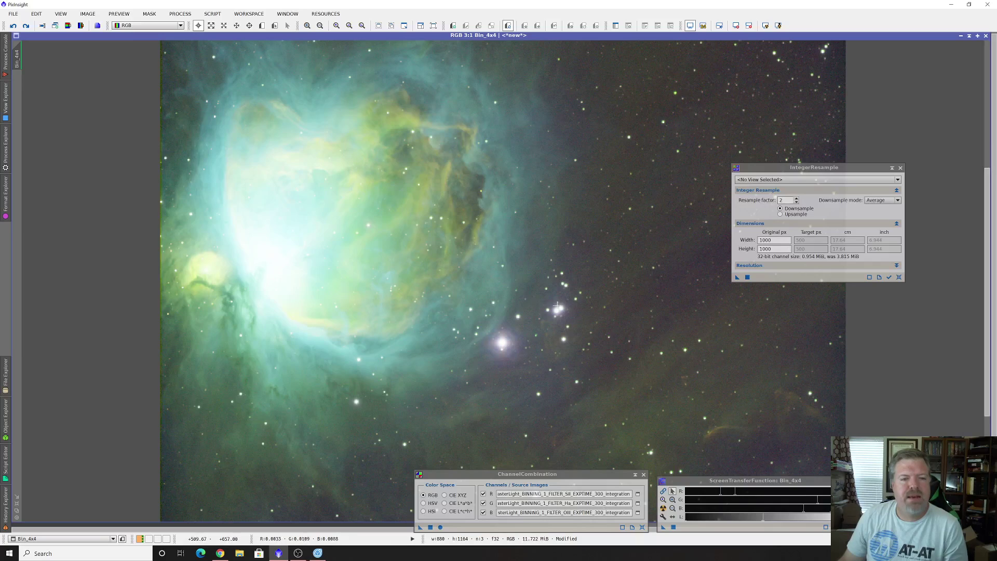
scroll(509, 265, up, 1)
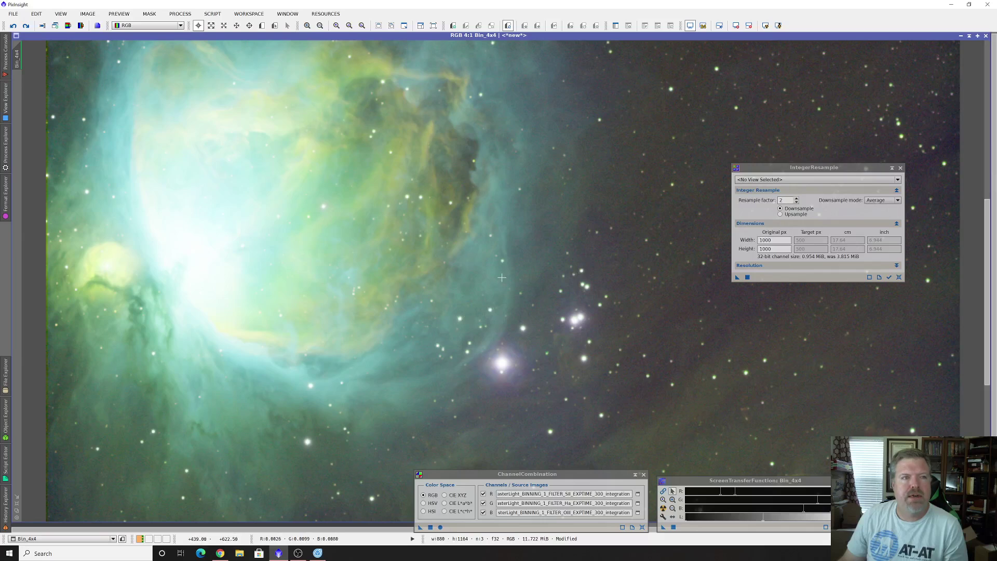
scroll(502, 278, up, 1)
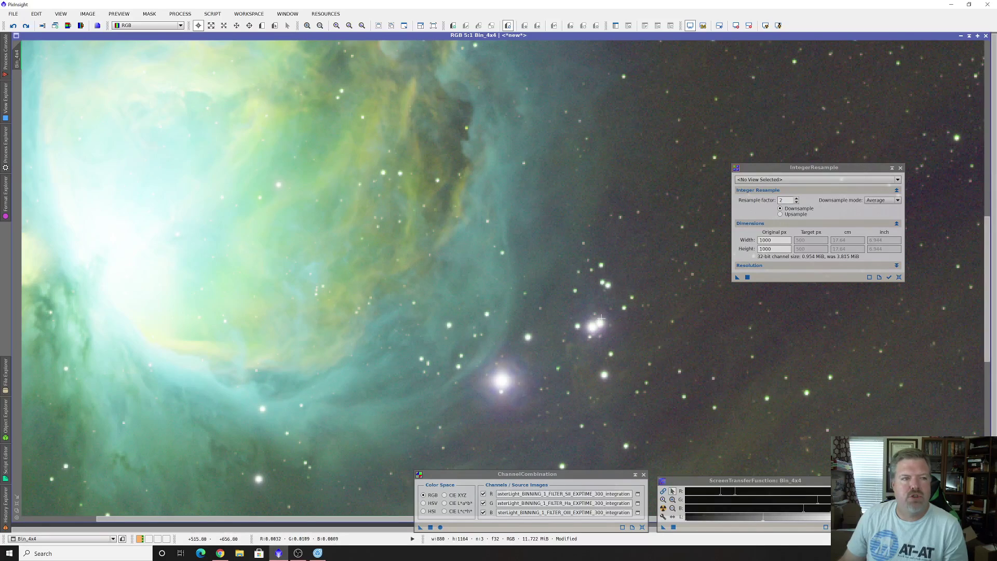
scroll(430, 236, down, 1)
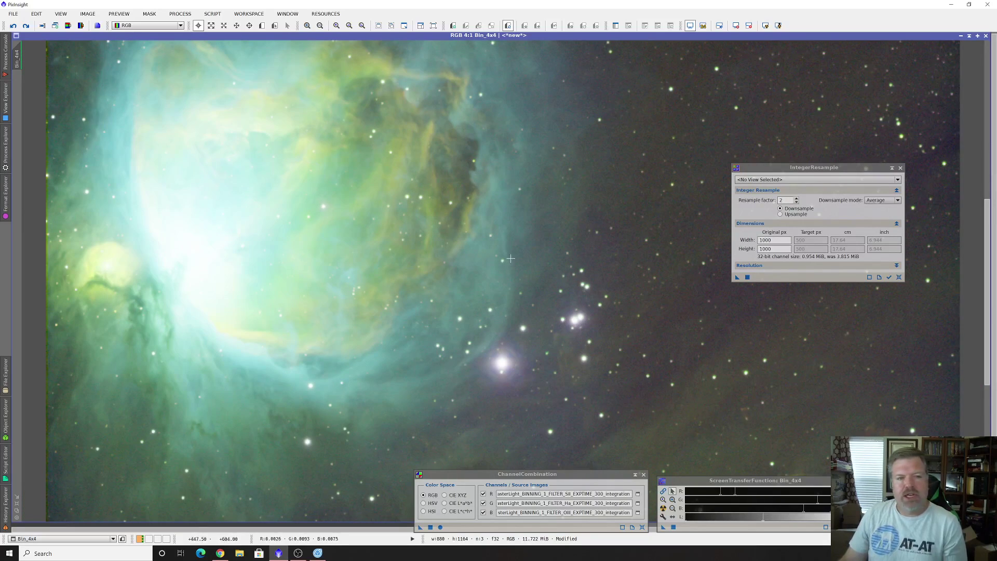
scroll(511, 258, down, 1)
scroll(511, 259, down, 1)
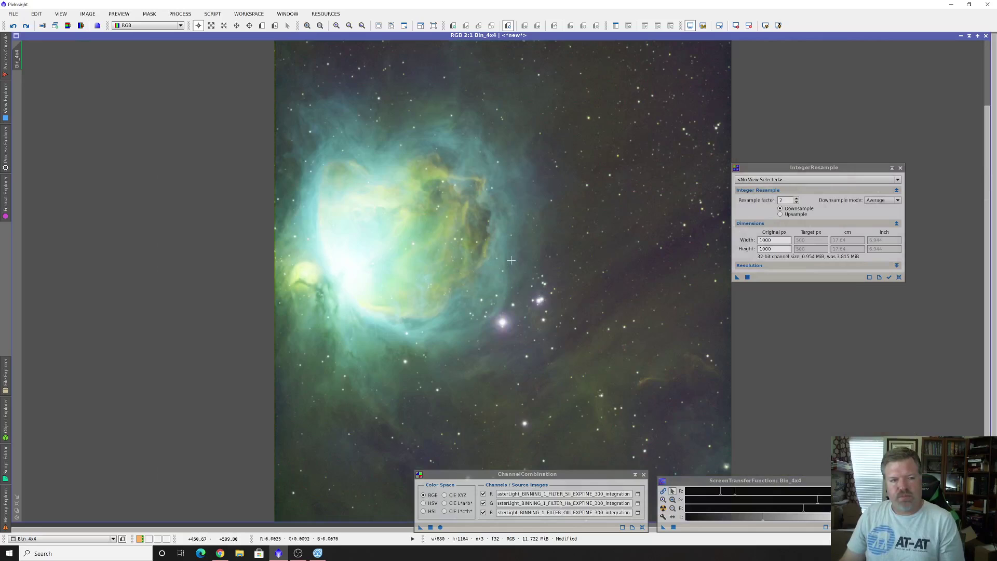
Compare how Bin_4x4 holds up at 3:1 and 2:1 against its native 1:1 scale
scroll(511, 259, down, 1)
scroll(511, 260, up, 1)
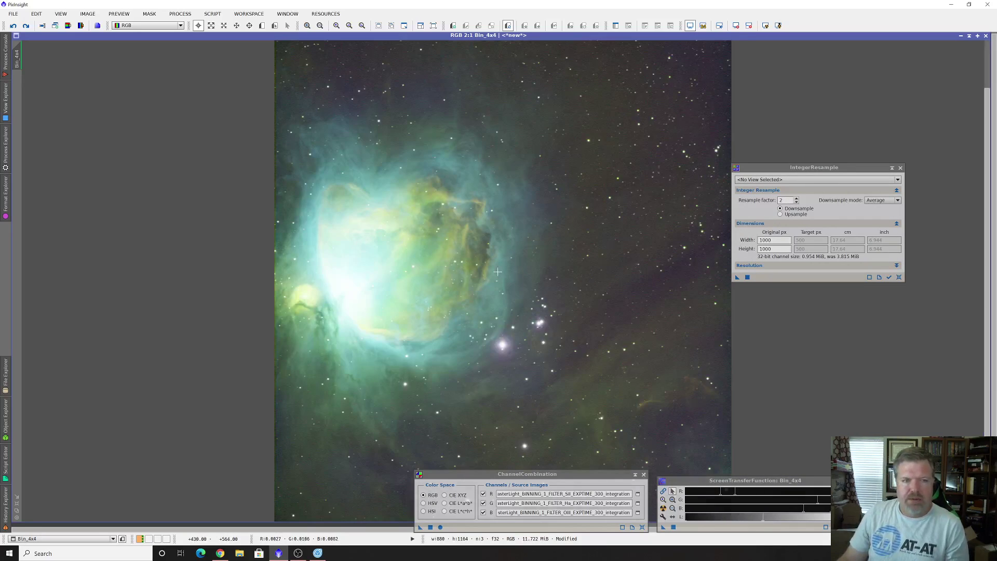
scroll(476, 233, up, 1)
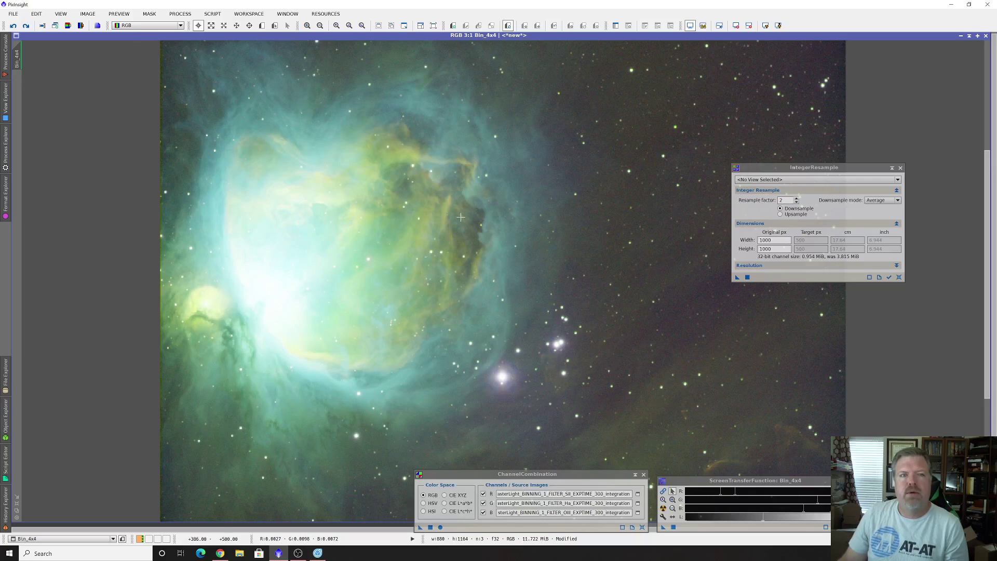
scroll(460, 217, down, 2)
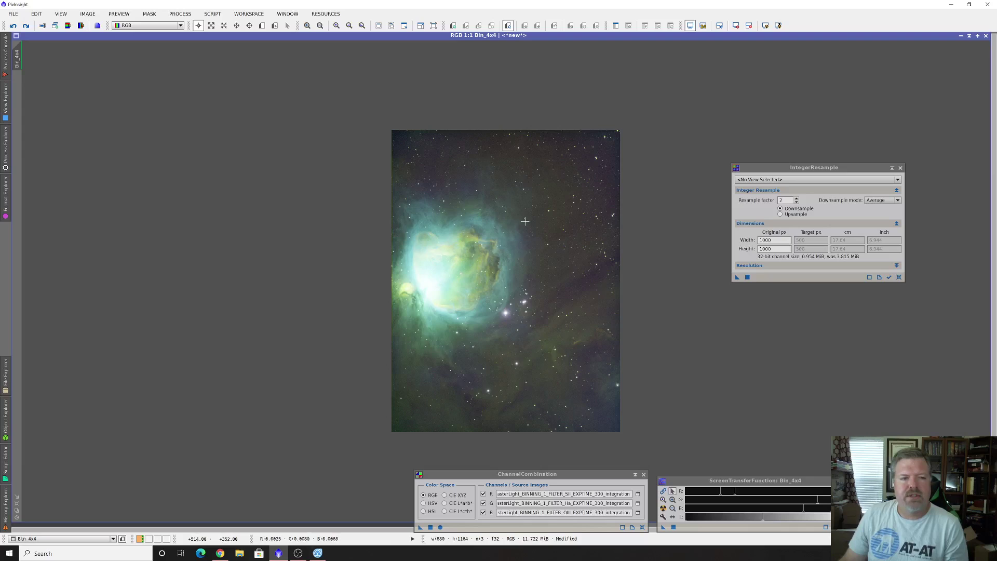
scroll(525, 221, down, 1)
scroll(525, 221, up, 3)
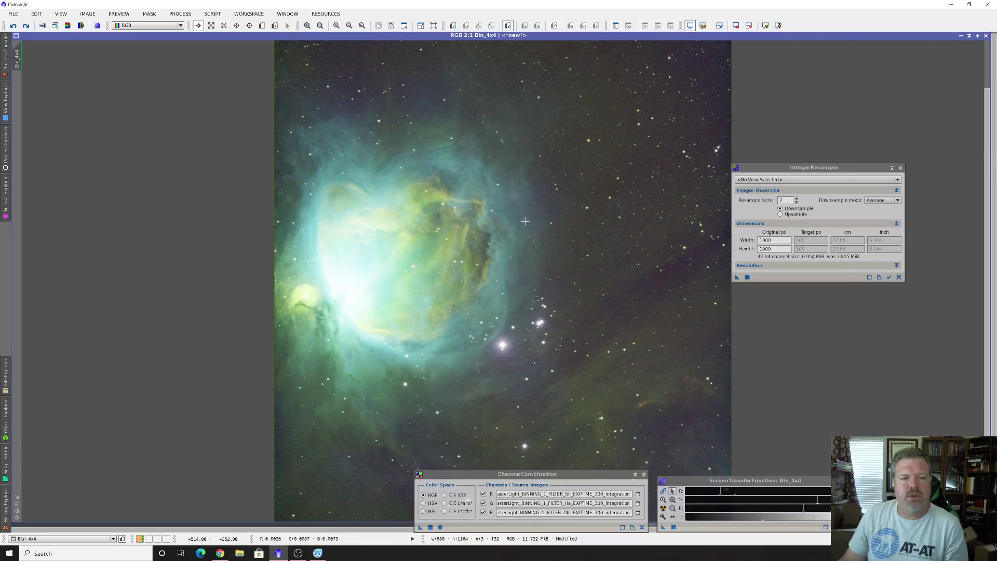
scroll(513, 264, down, 1)
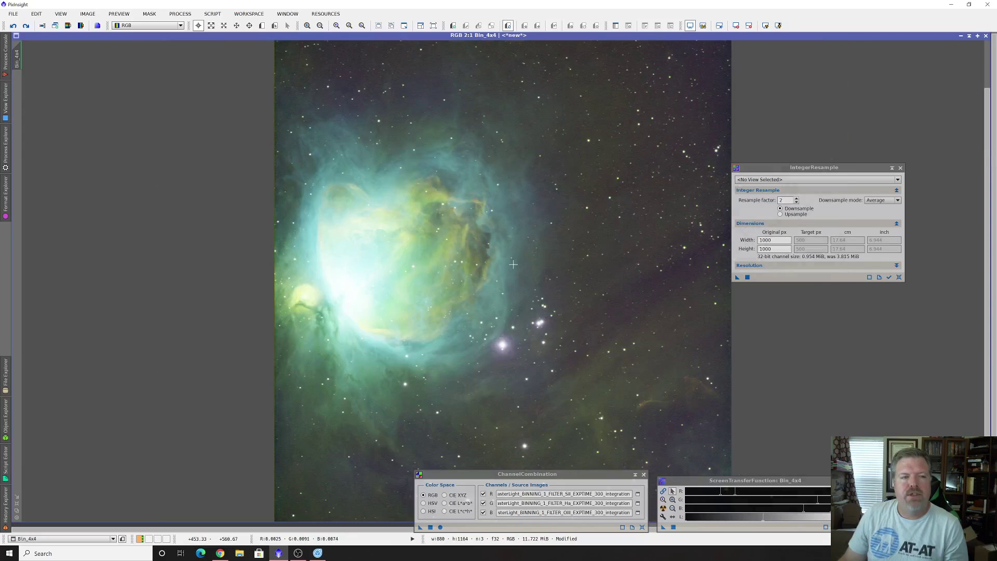
scroll(468, 197, down, 1)
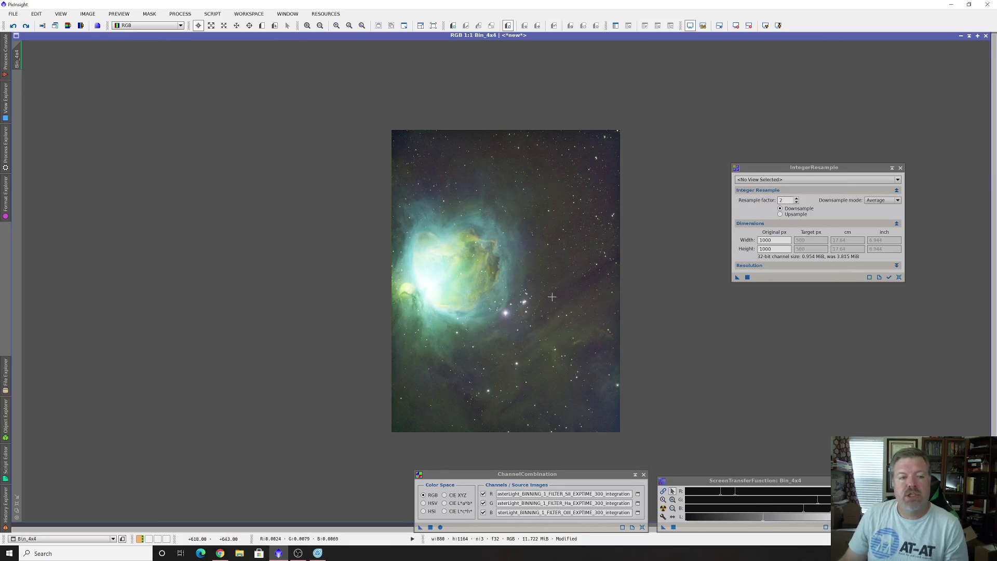
Shrink the Bin_4x4 window back to its normal size and move Bin_4x4 and Bin_2X2 apart so that Bin_1x1 is uncovered
scroll(552, 297, up, 1)
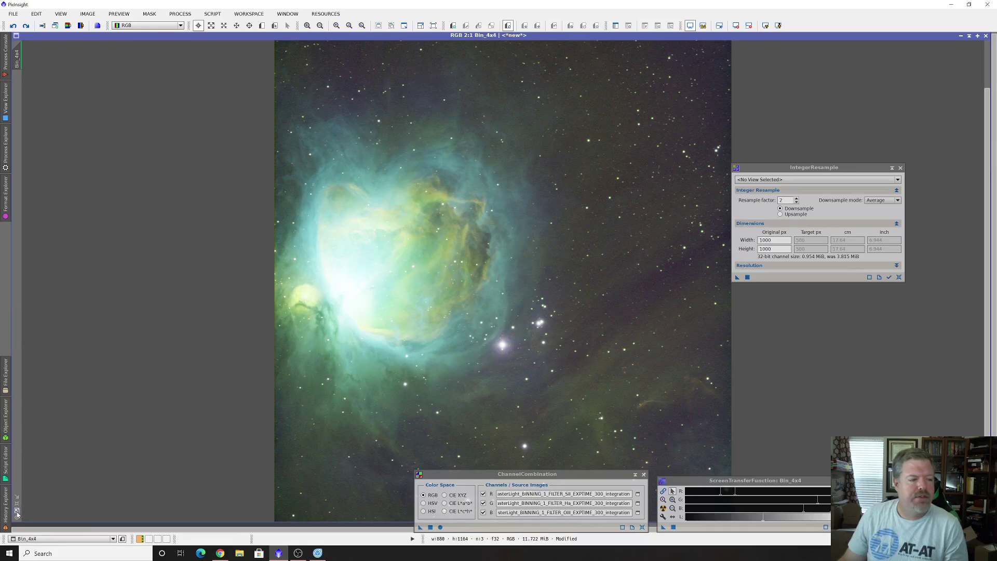
click(17, 513)
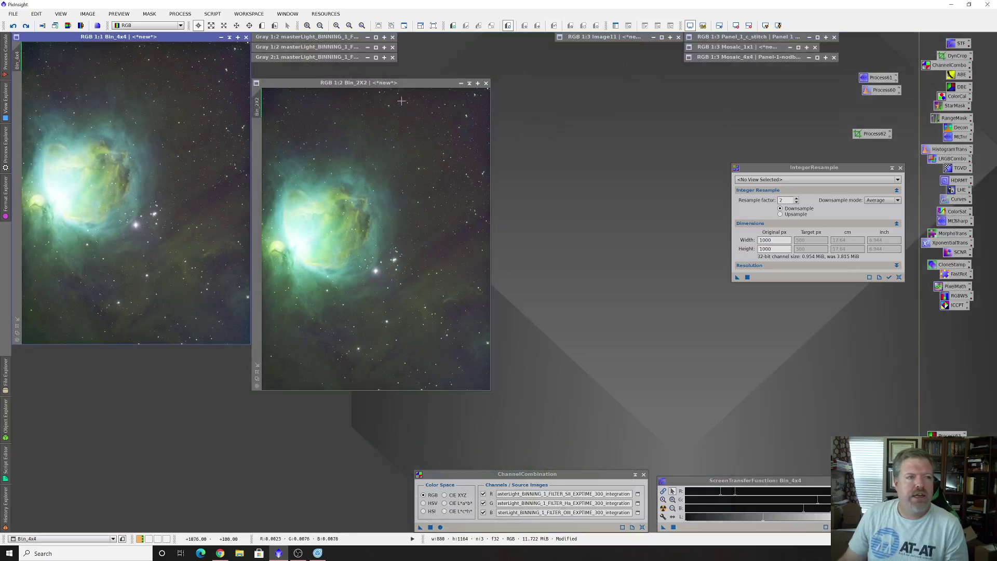
drag(406, 85, 496, 63)
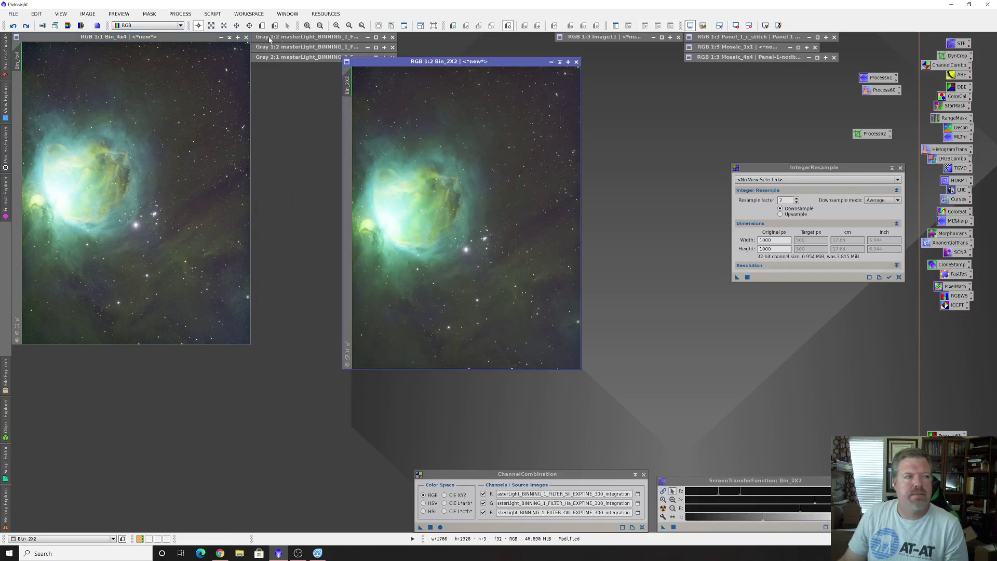
drag(204, 37, 294, 64)
drag(432, 62, 553, 68)
drag(294, 61, 590, 94)
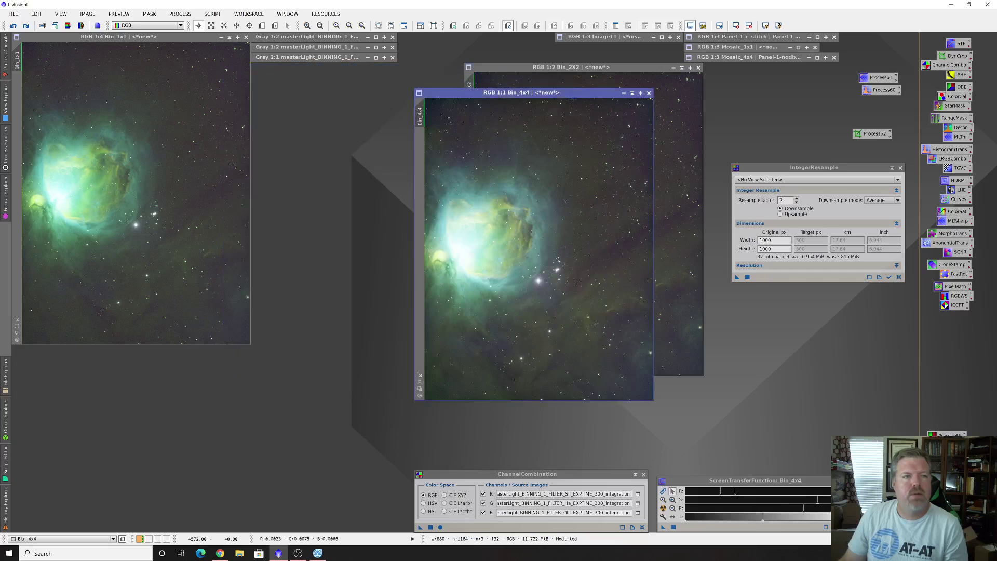
Check Bin_4x4 at 4:1, return it to 1:1, and place its window between Bin_1x1 and Bin_2X2
scroll(549, 169, up, 1)
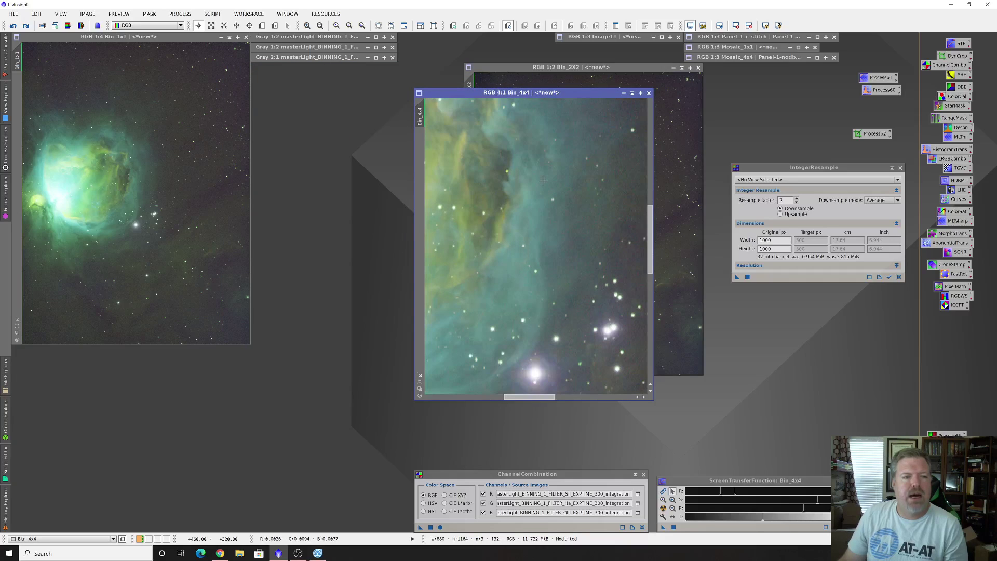
scroll(544, 180, down, 1)
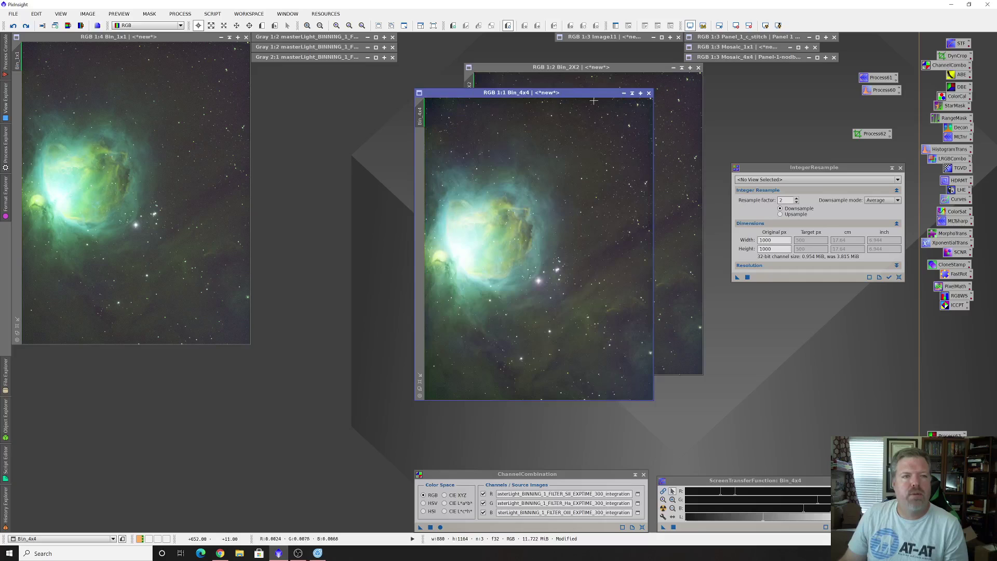
drag(540, 96, 383, 86)
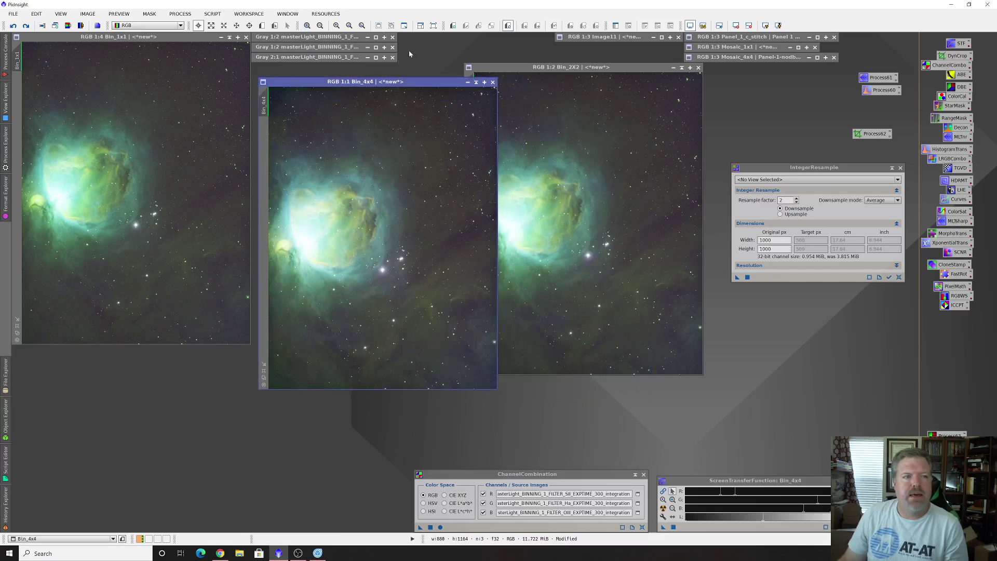
Restore the collapsed Image11 window to view that mosaic panel, and collapse it again
double_click(590, 39)
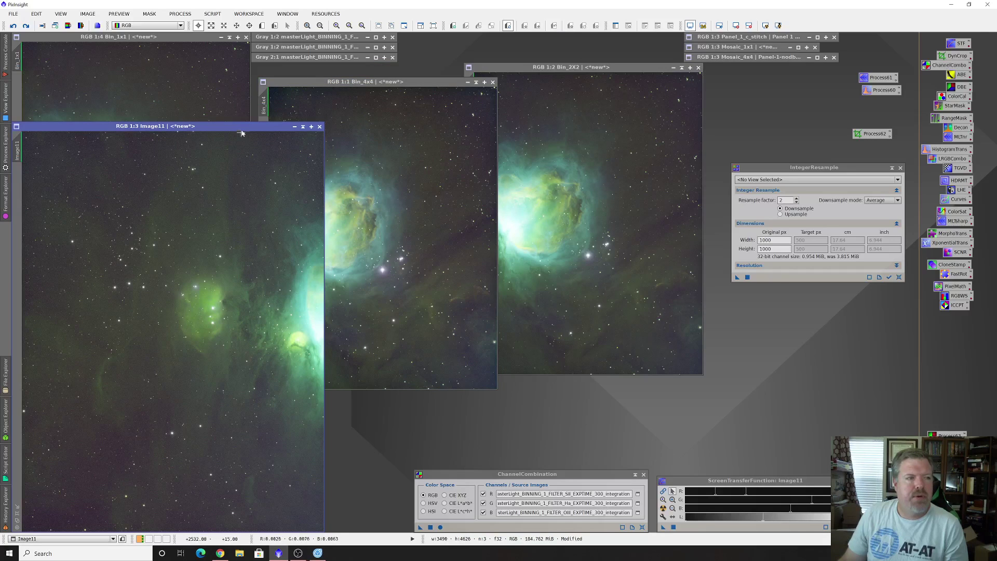
drag(241, 127, 264, 77)
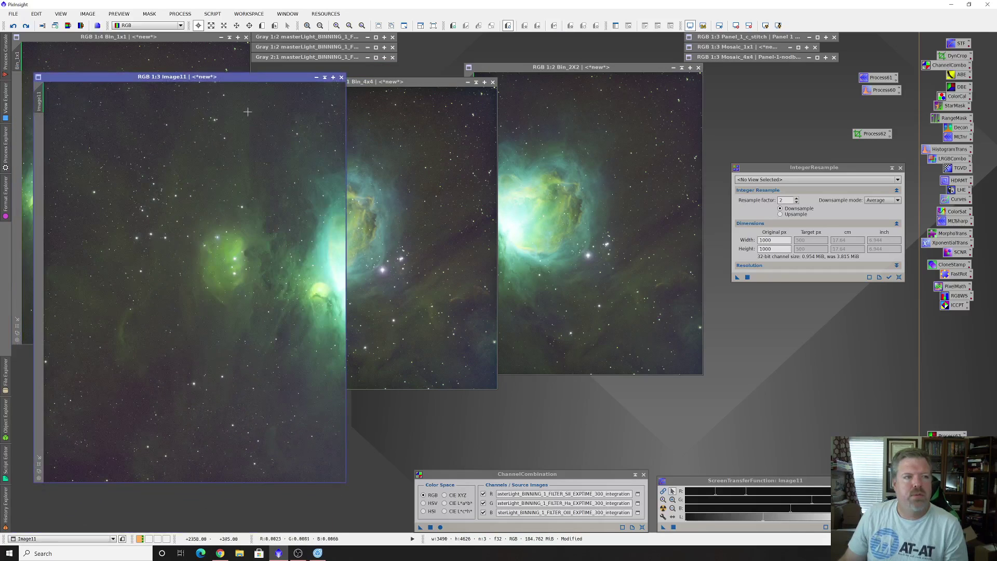
click(324, 78)
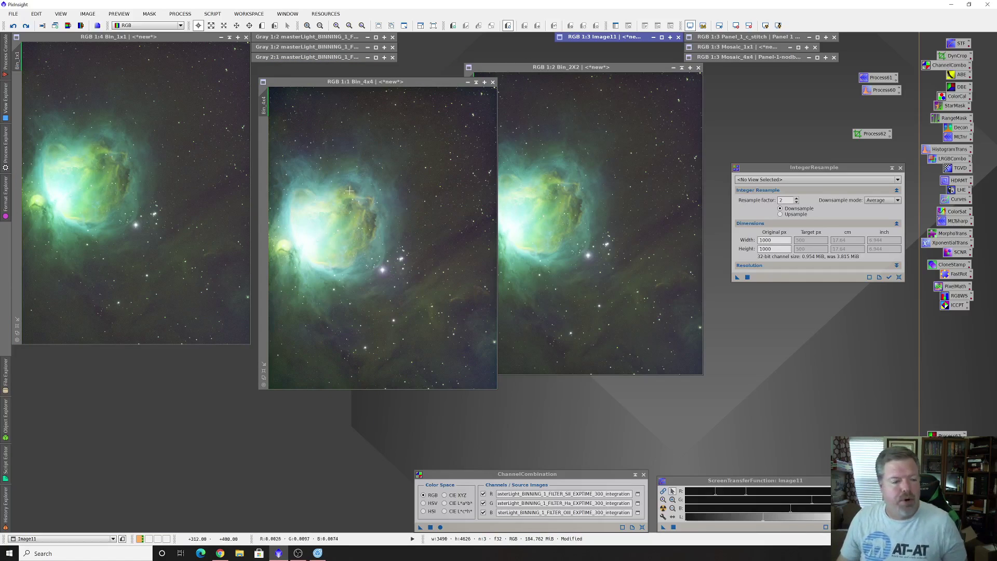
Switch to Image Composite Editor and reposition its window over the workspace
click(319, 555)
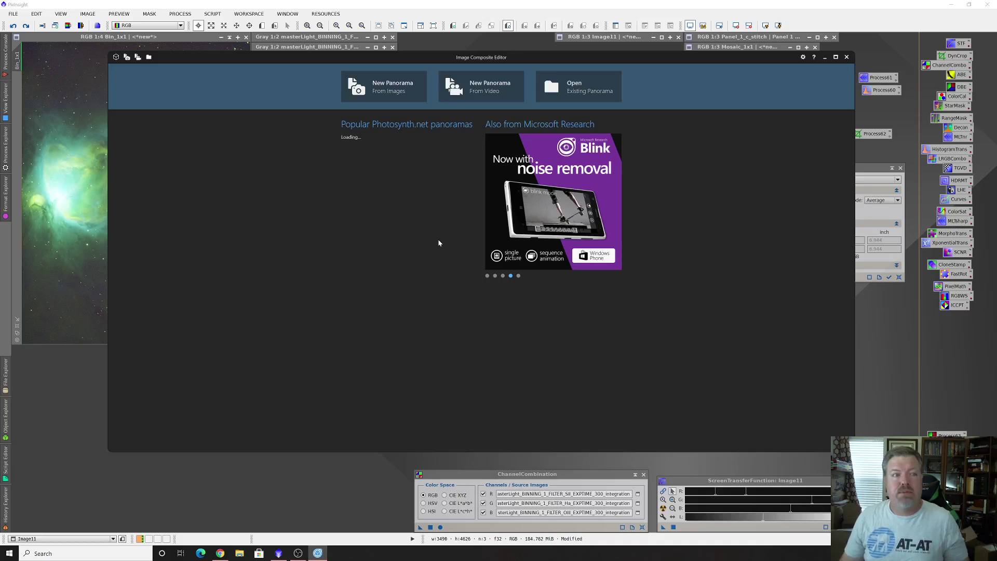
drag(428, 62, 420, 285)
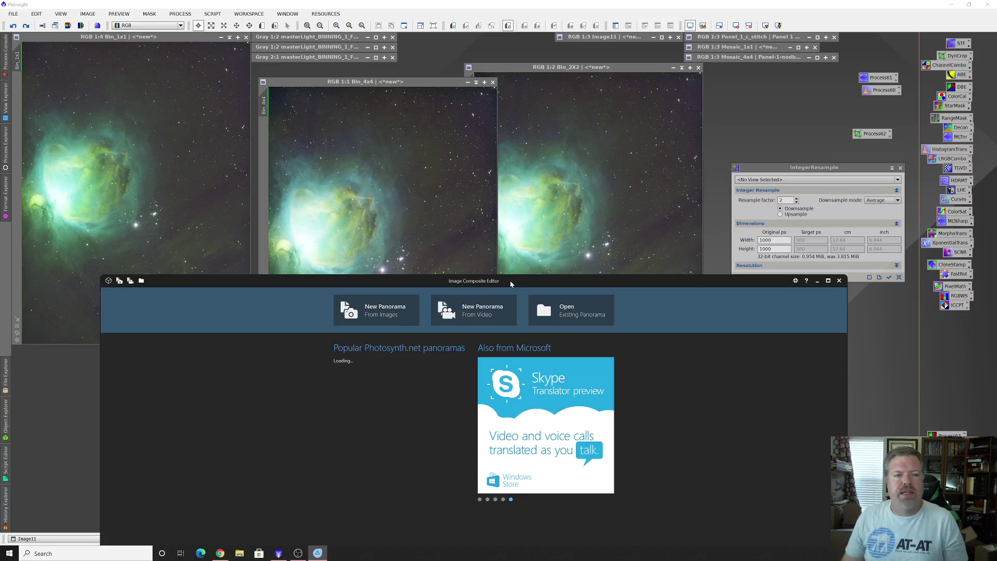
drag(510, 280, 538, 202)
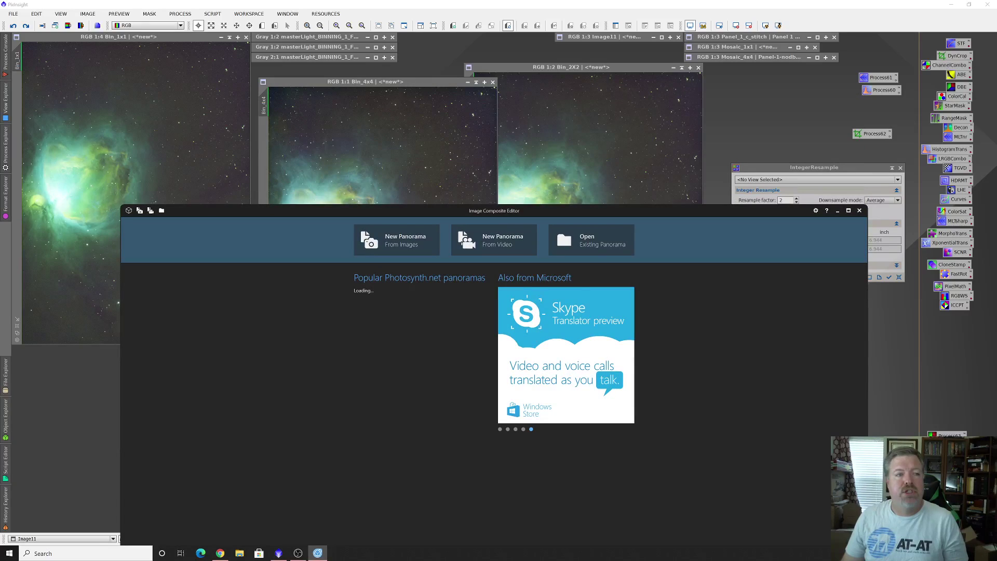
drag(403, 212, 409, 96)
Start a new panorama from the images Panel-1-nodbe.tif and Panel-2-nodbe.tif
click(393, 130)
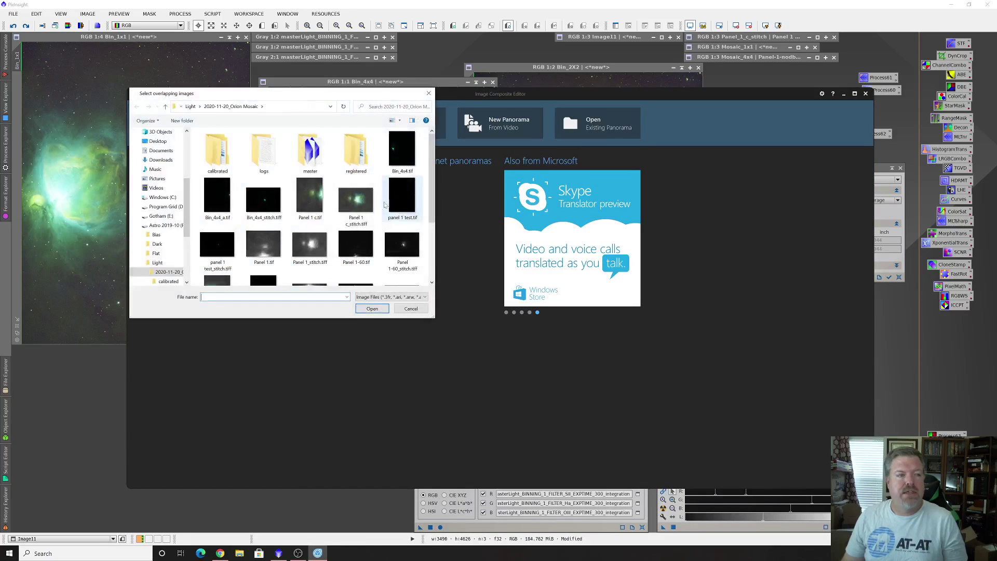
scroll(384, 204, down, 2)
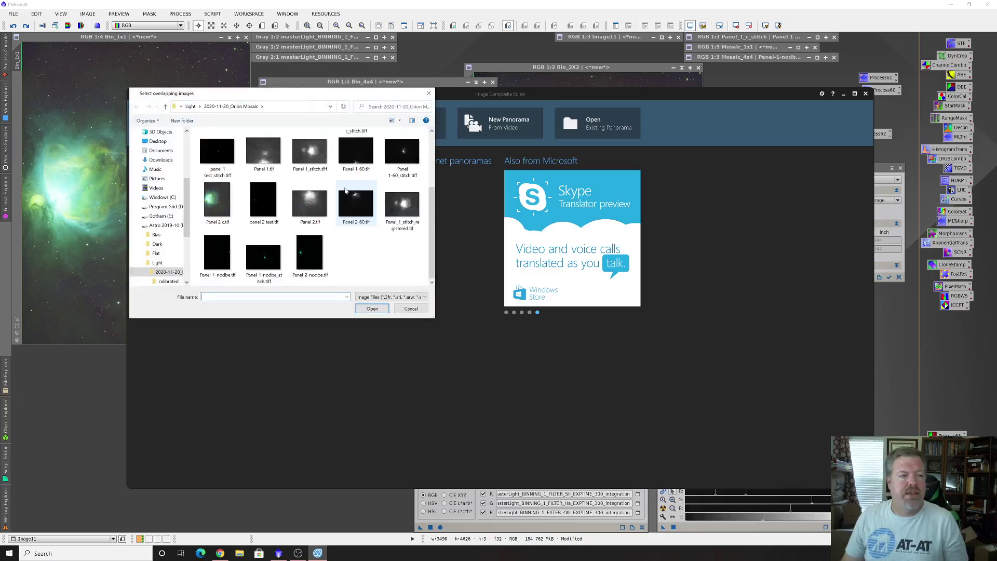
click(219, 257)
ctrl+click(320, 264)
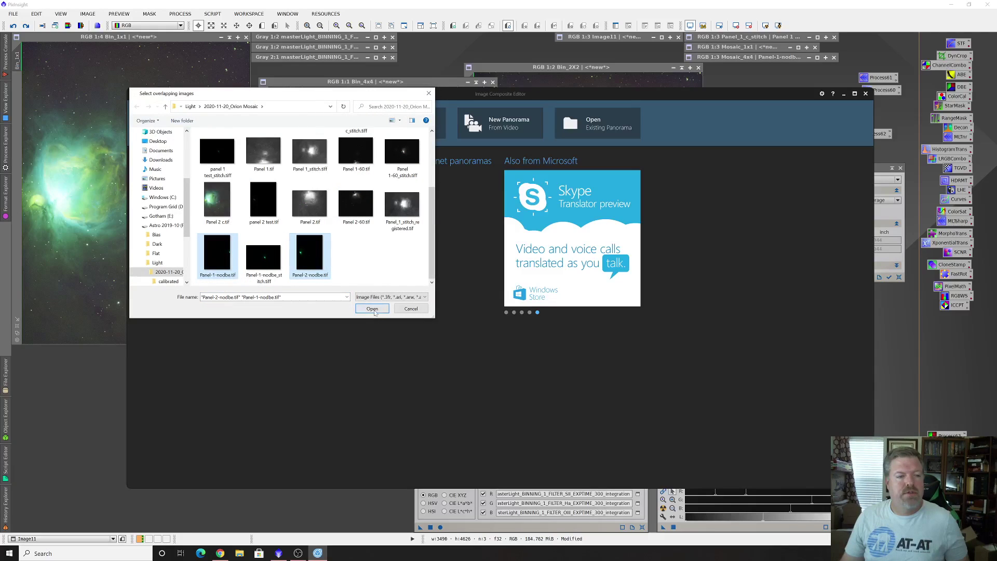
click(373, 309)
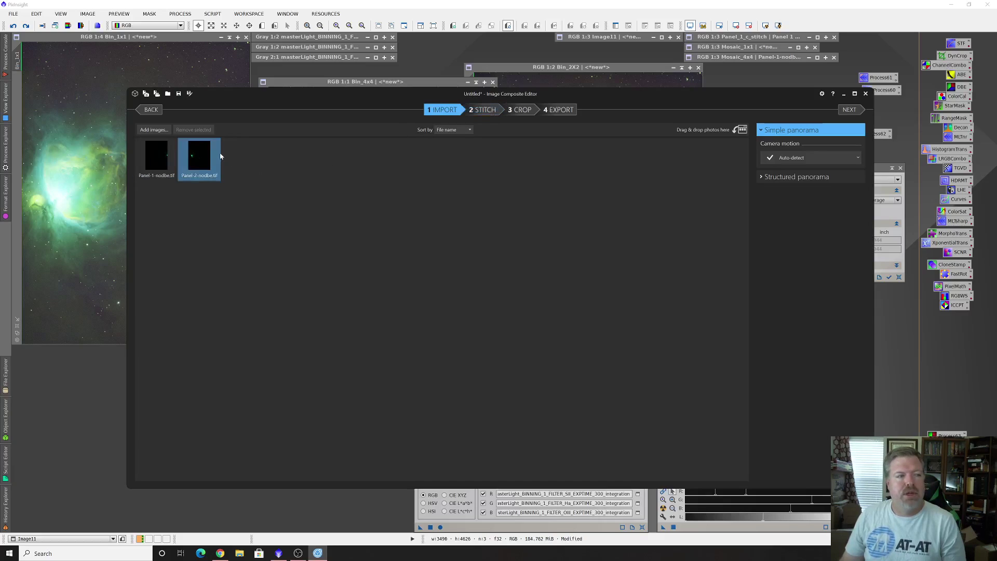
Stitch the two panels together and auto crop the uneven borders of the panorama
click(482, 110)
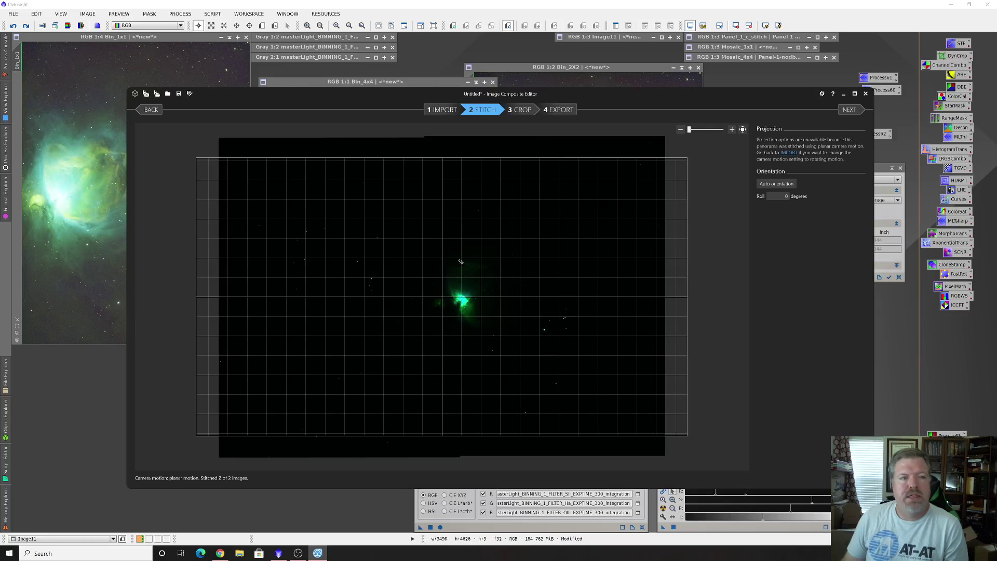
click(523, 115)
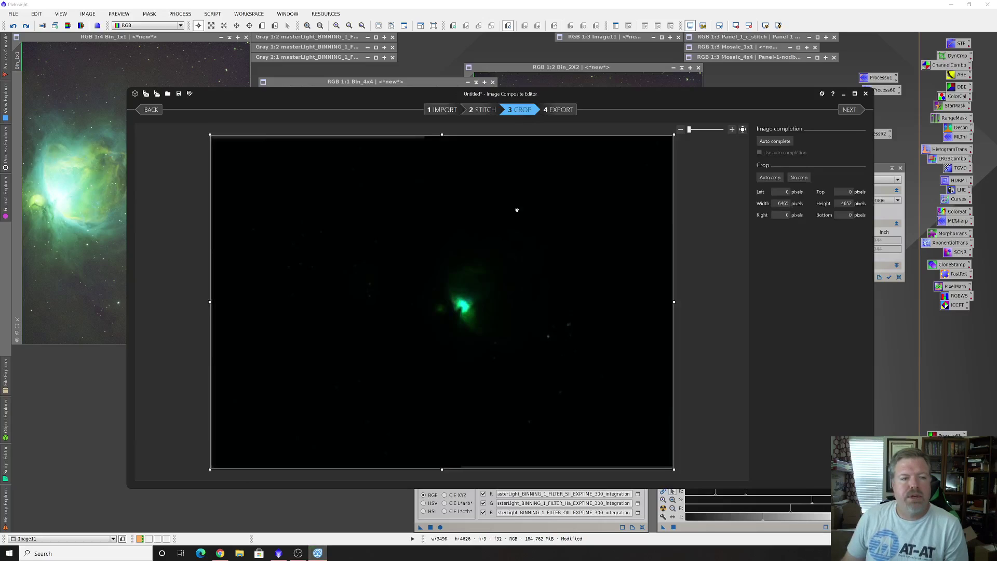
click(769, 177)
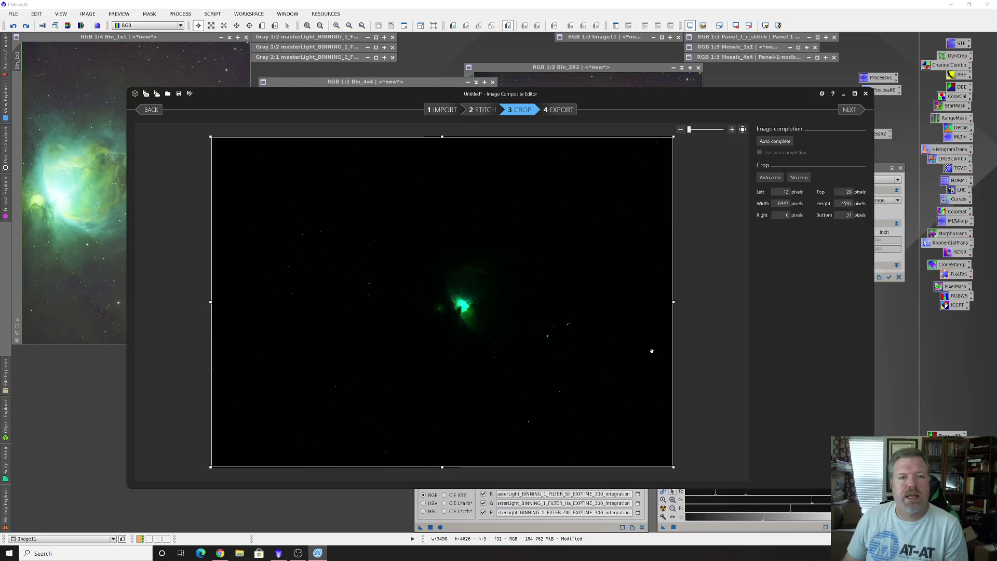
Choose TIFF Image as the panorama's export format, and close Image Composite Editor, discarding the project
click(560, 110)
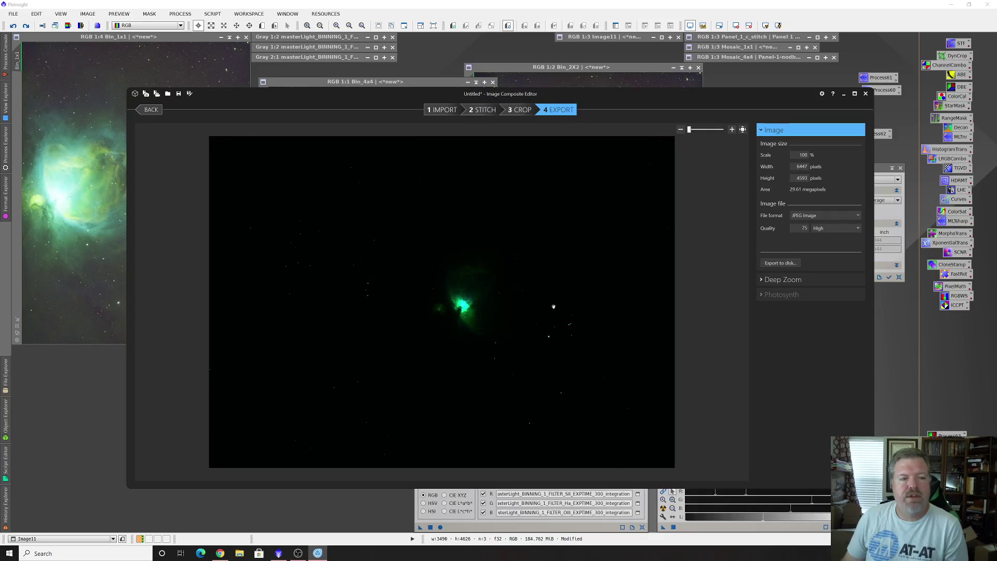
click(805, 215)
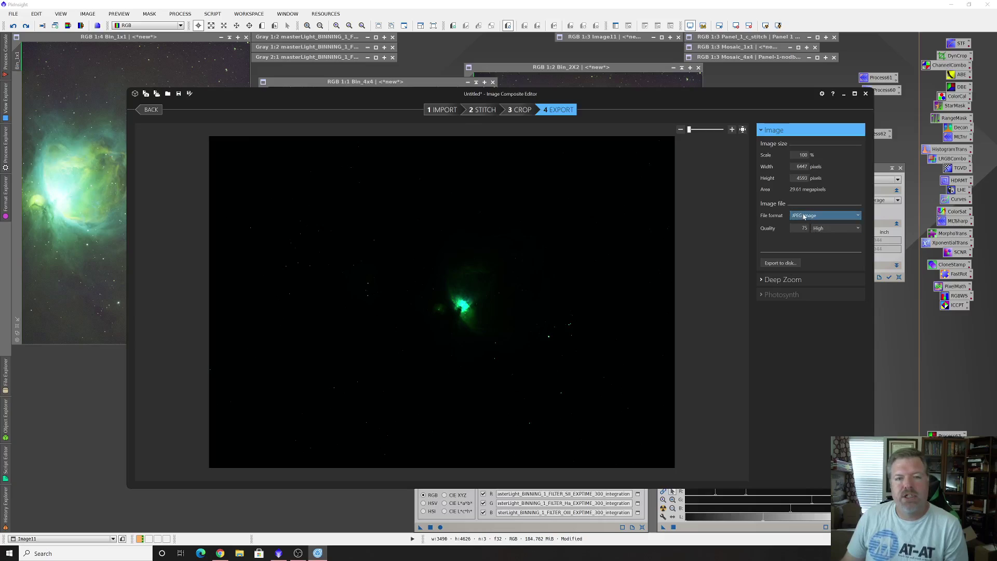
click(804, 248)
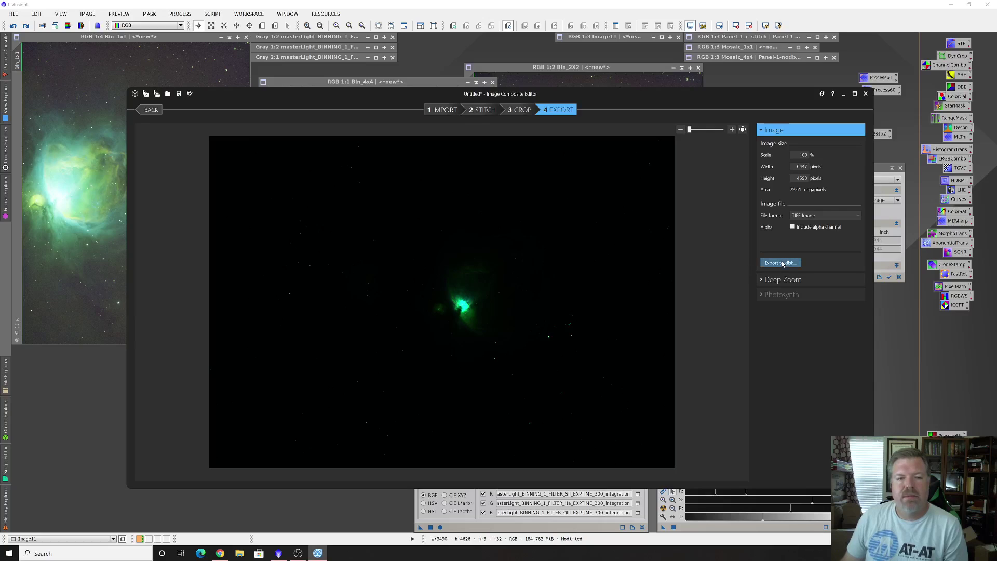
click(865, 94)
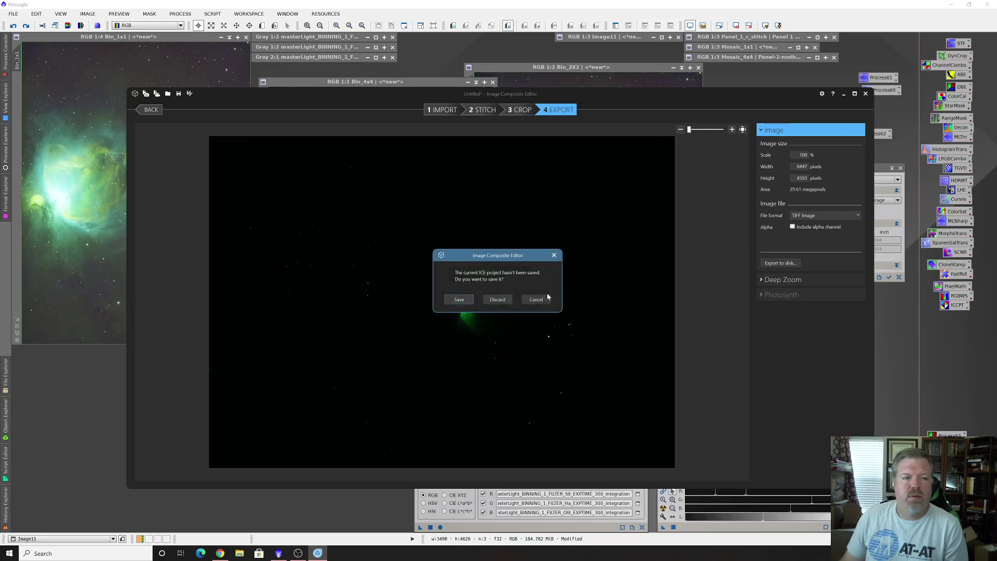
click(493, 301)
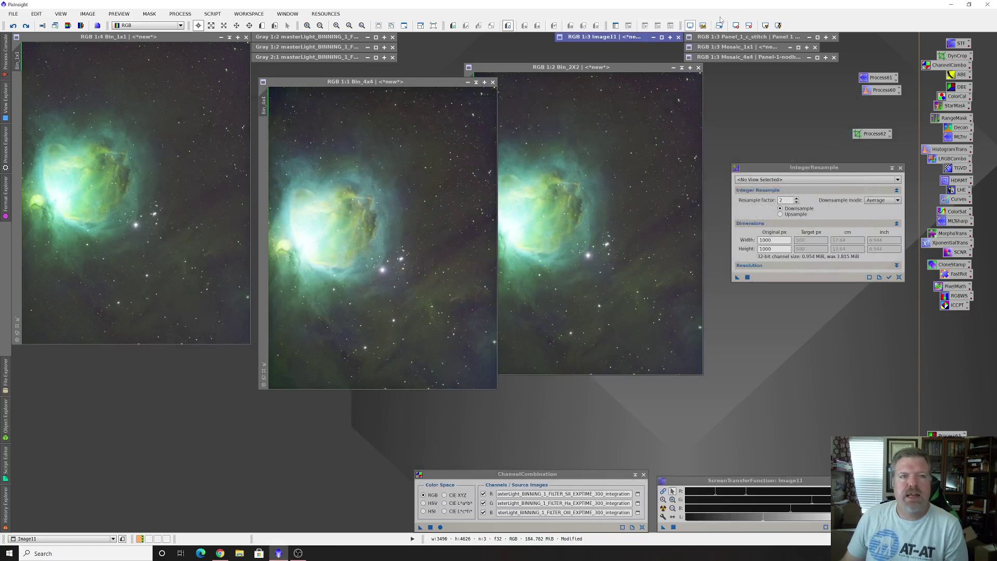
Restore the Mosaic_1x1 window in PixInsight, reset its screen stretch to show the linear image, and auto stretch it again
double_click(730, 48)
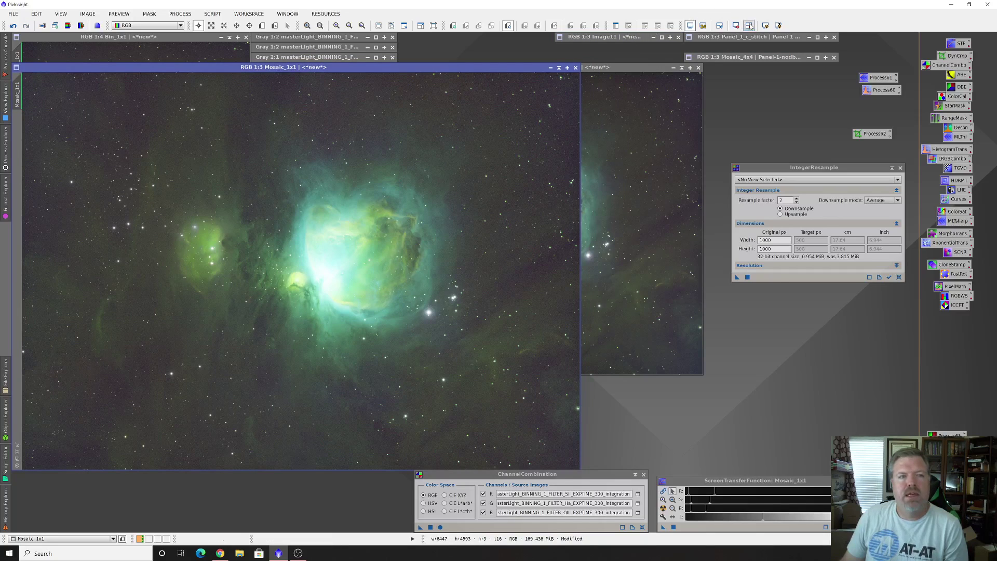
click(741, 27)
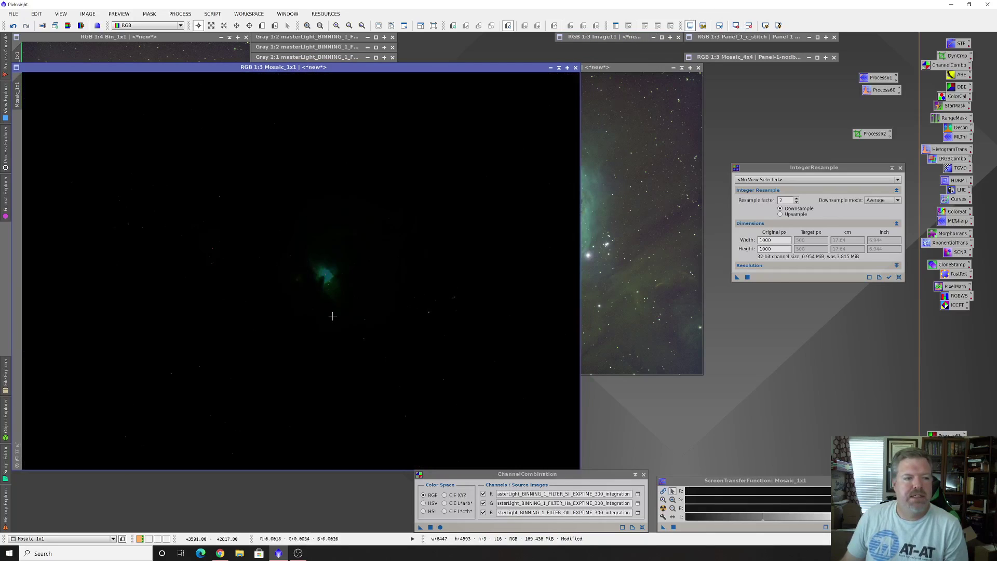
click(664, 509)
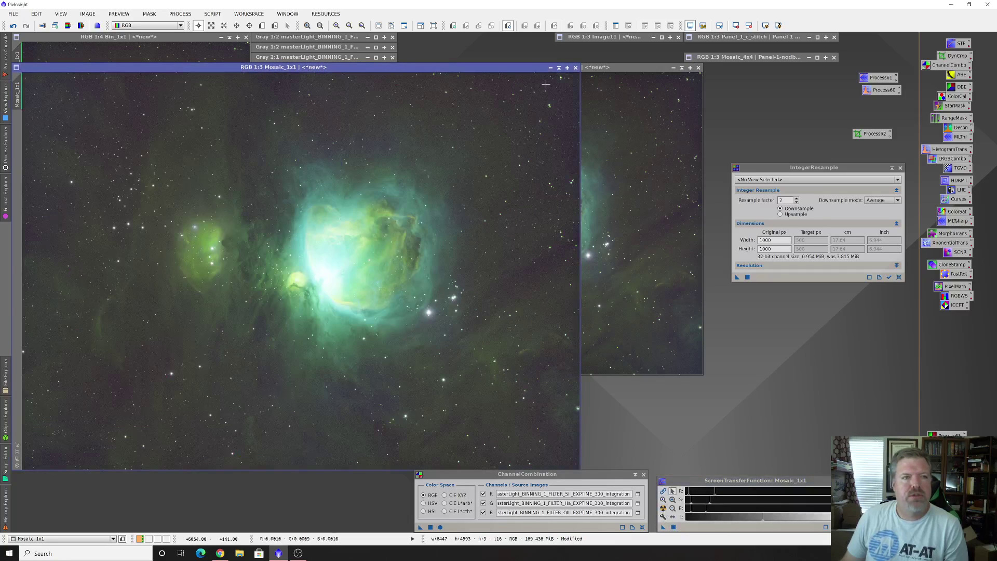
Examine Mosaic_1x1 at 1:1 for a visible seam, from the upper star field to the nebula core, and return to 1:3
drag(511, 67, 546, 37)
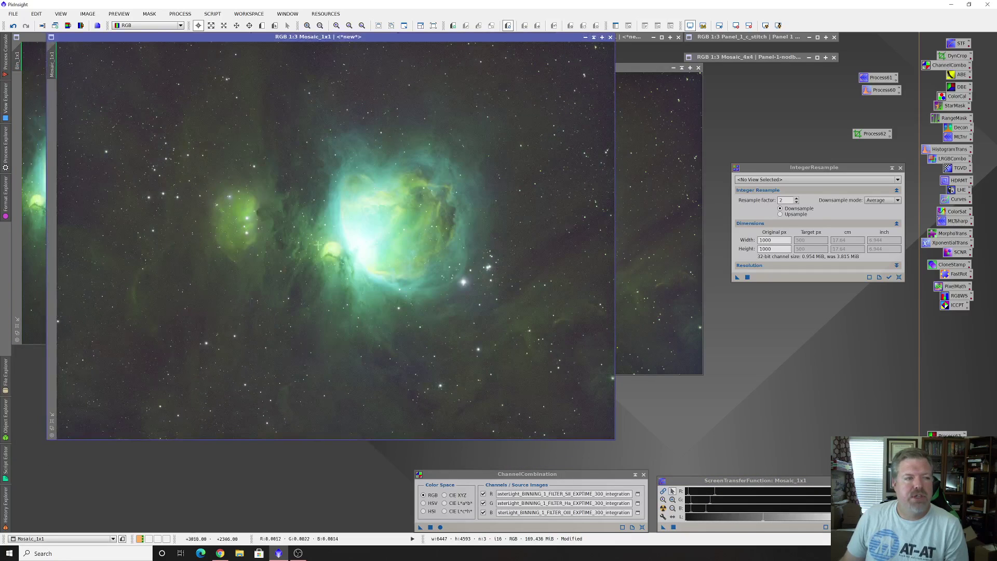
scroll(289, 255, up, 2)
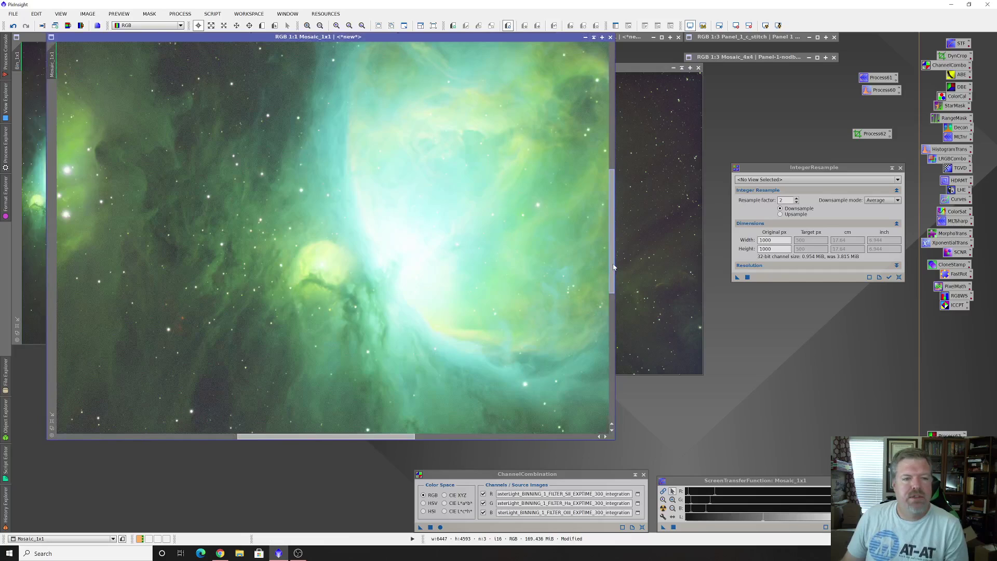
drag(612, 265, 610, 157)
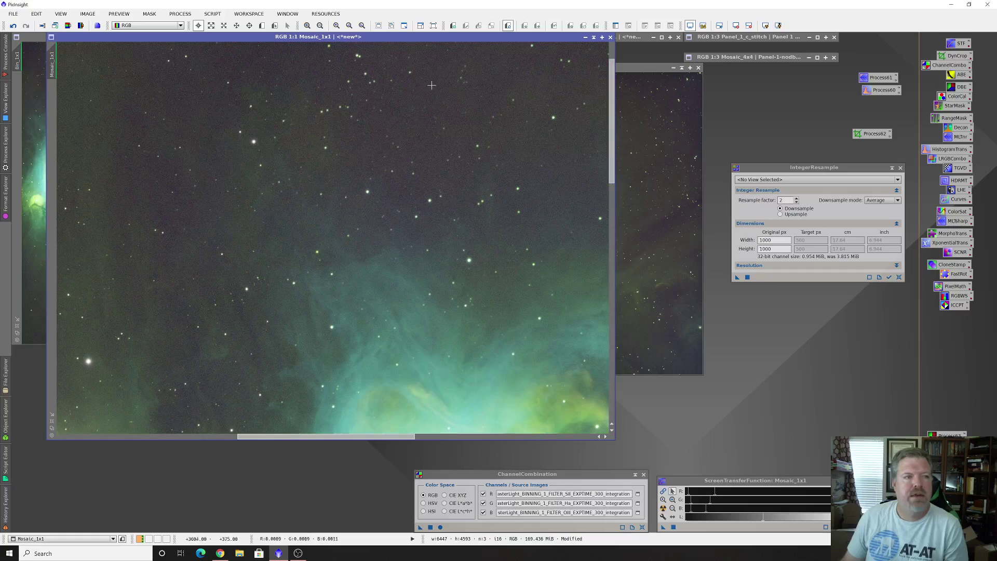
drag(607, 164, 631, 240)
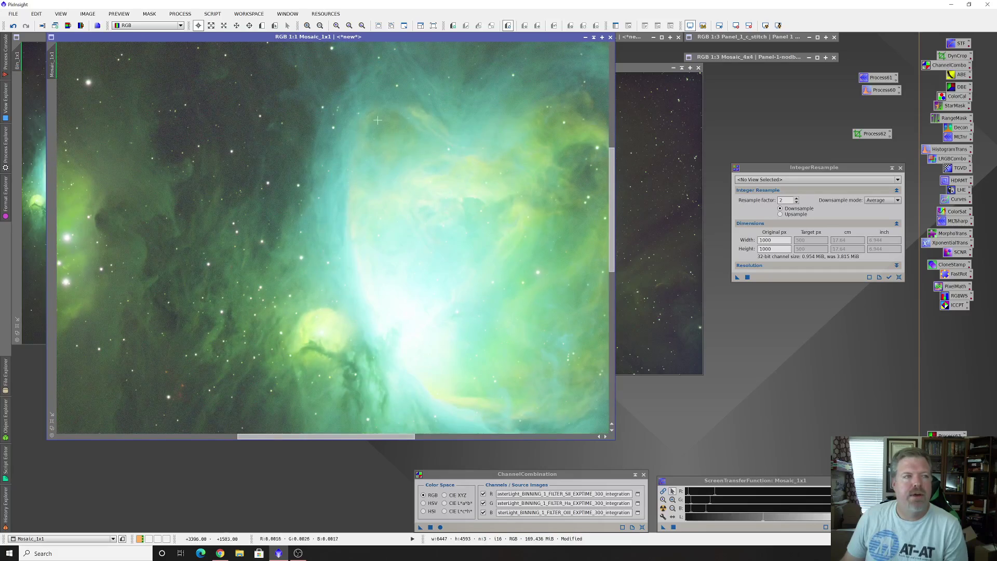
scroll(151, 317, down, 2)
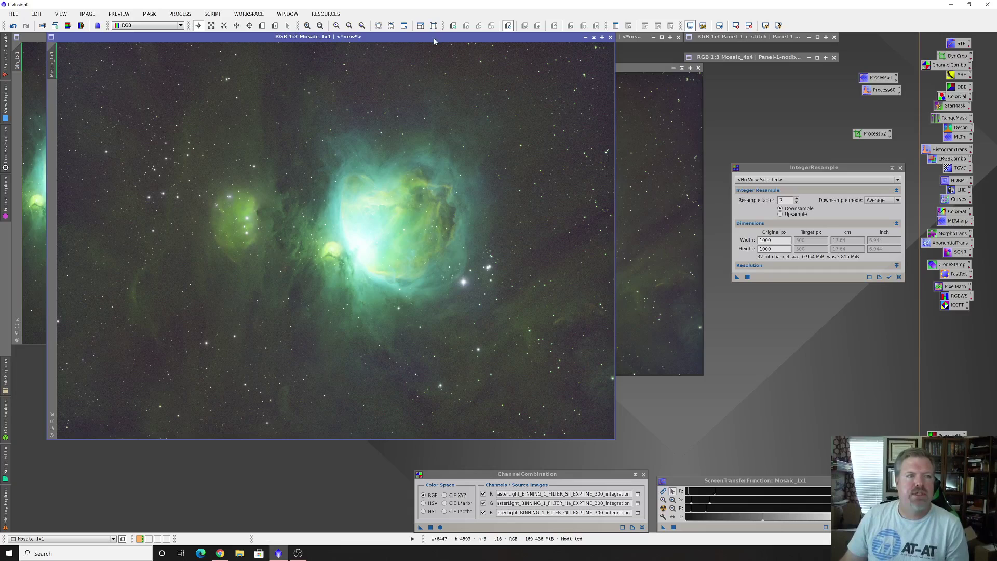
Move Mosaic_1x1 back against the workspace edge and restore the Mosaic_4x4 window over it for comparison
drag(432, 39, 397, 39)
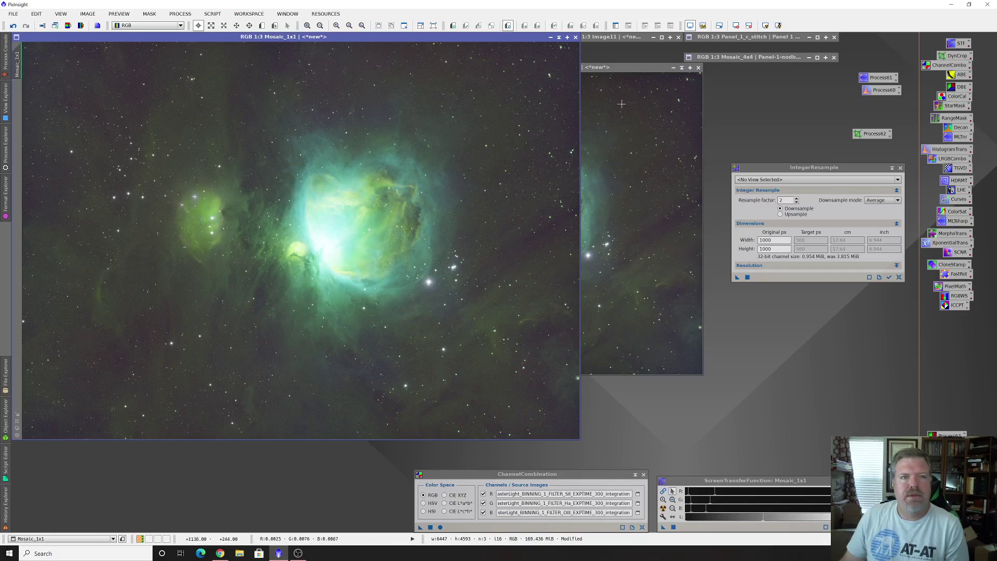
double_click(767, 59)
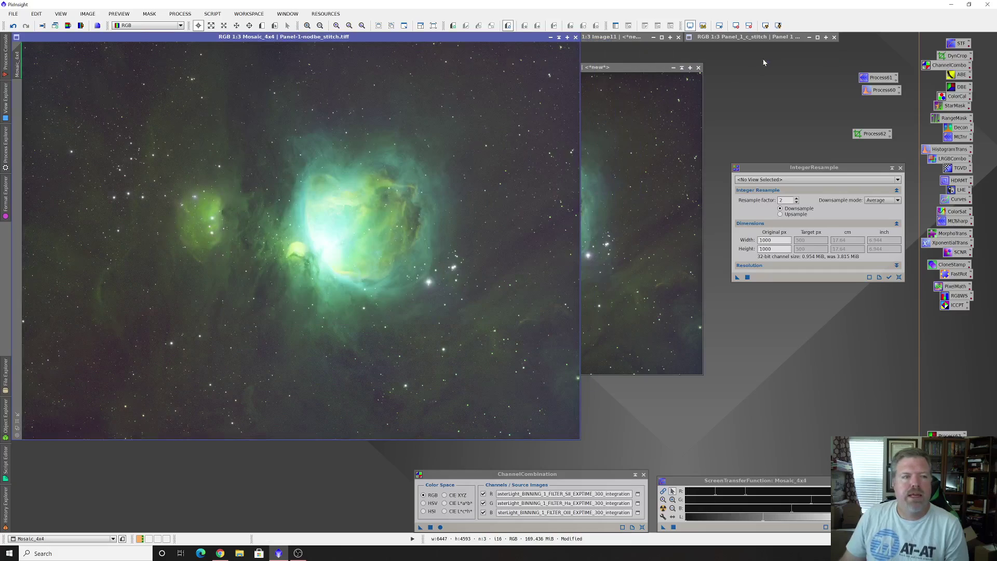
Set Mosaic_4x4 beside Mosaic_1x1, compare the two mosaics at 1:3, and return Mosaic_4x4 to the workspace edge
drag(350, 38, 699, 39)
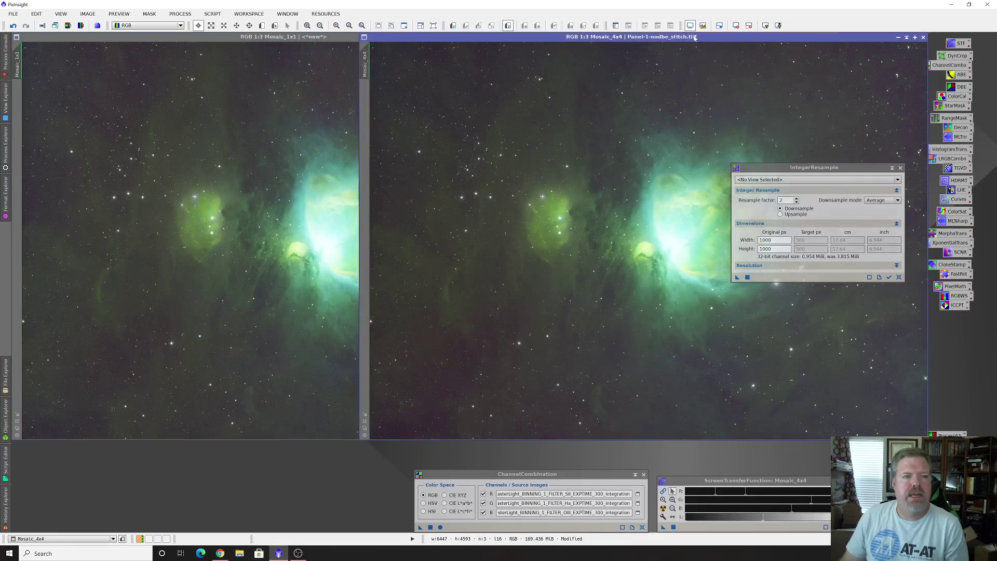
click(224, 38)
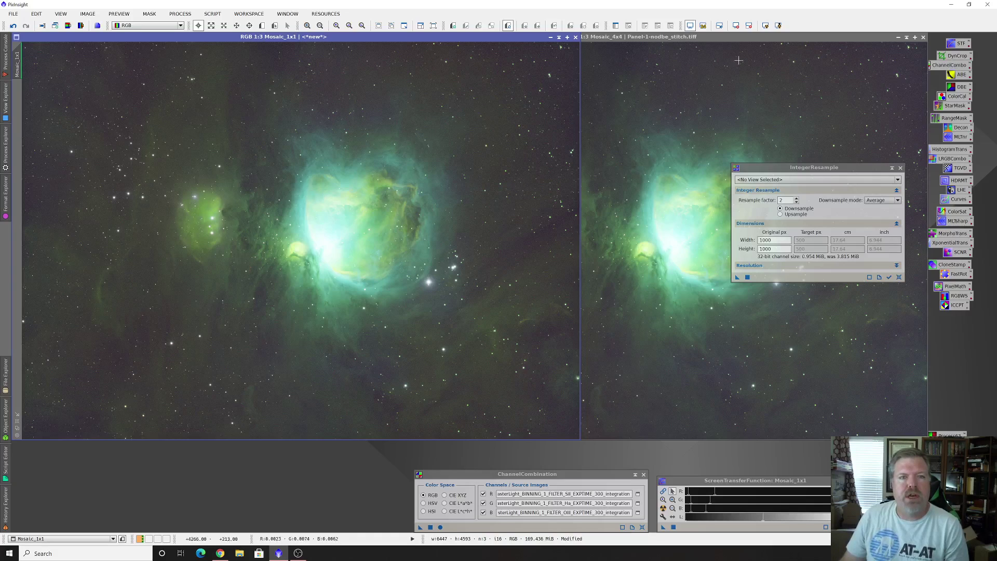
drag(808, 171, 889, 450)
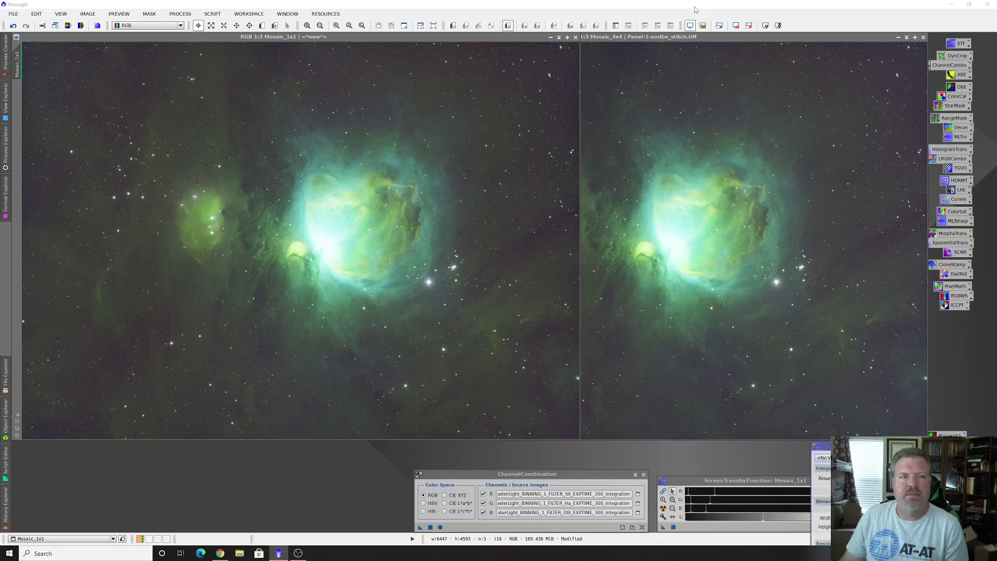
click(684, 37)
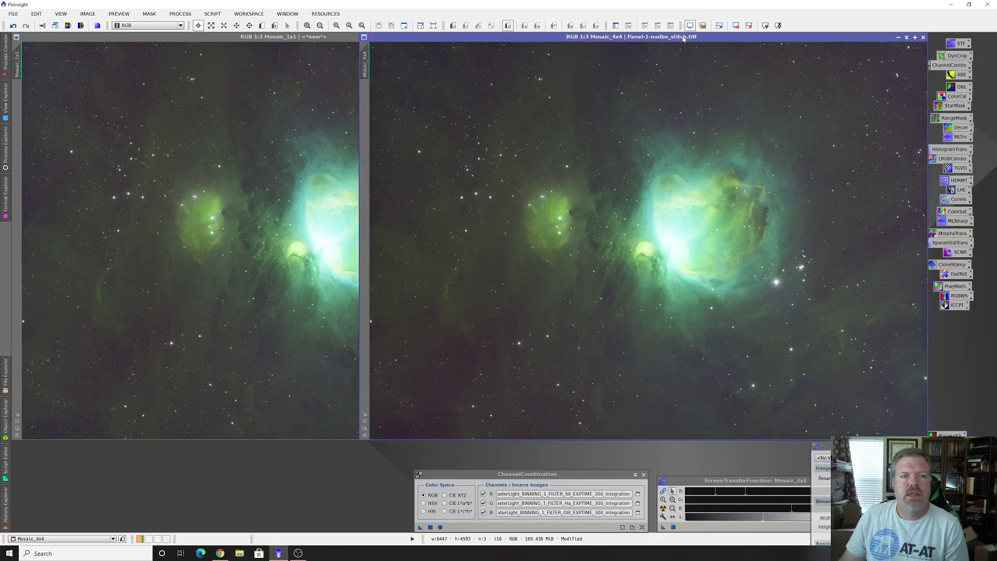
drag(683, 37, 332, 40)
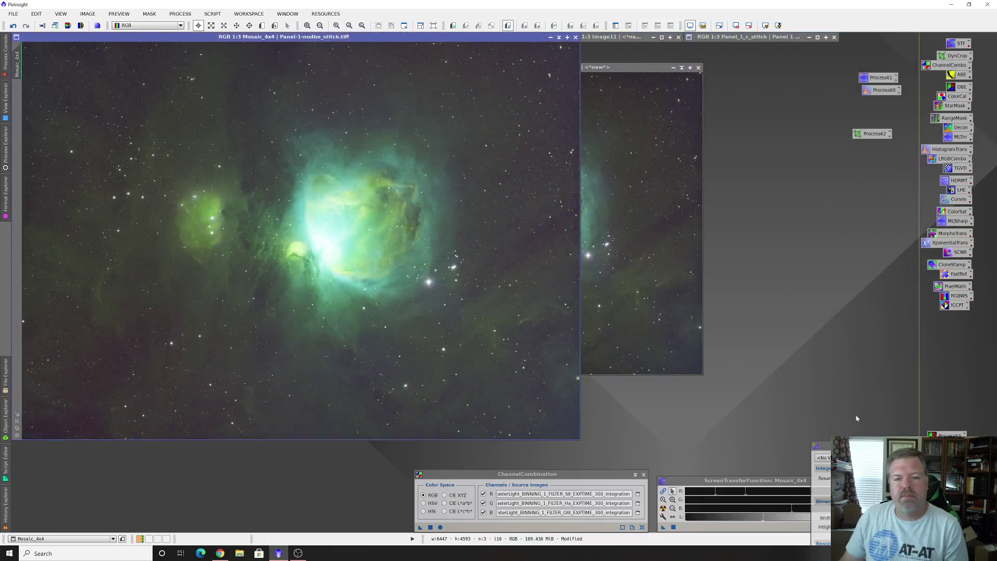
Downsample Mosaic_4x4 twice with IntegerResample, using resample factor 2 and Average mode
drag(854, 446, 767, 159)
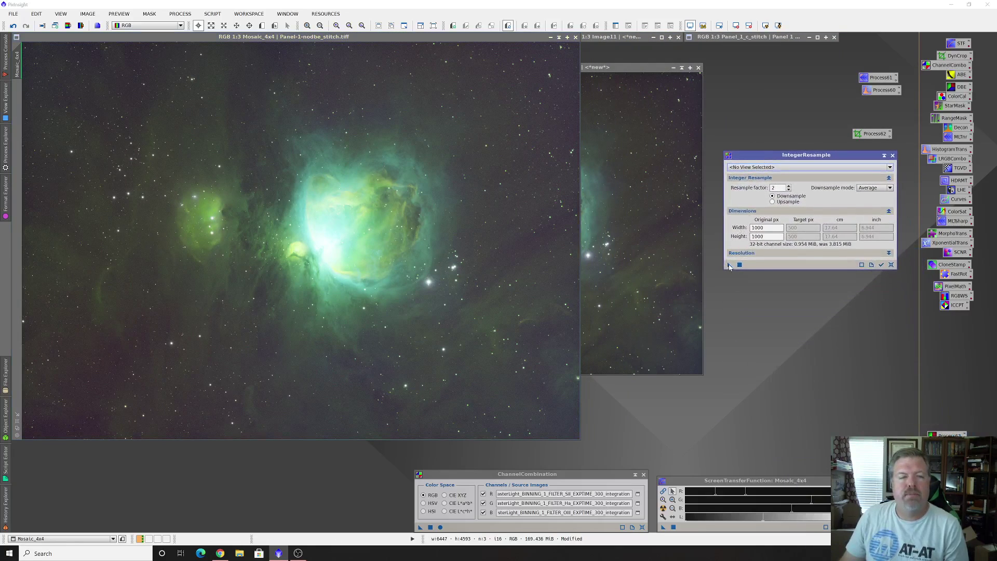
drag(729, 266, 489, 208)
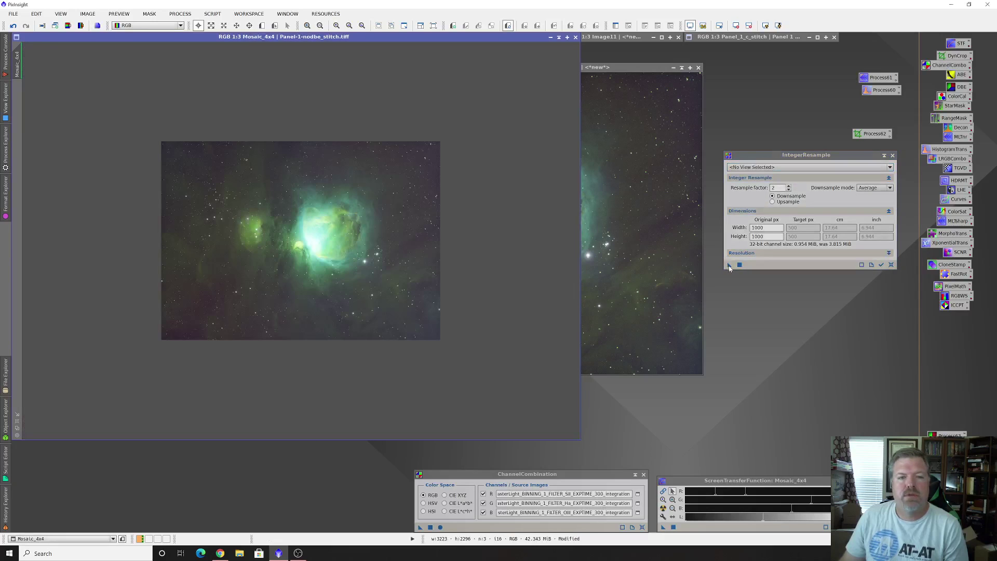
drag(729, 268, 469, 217)
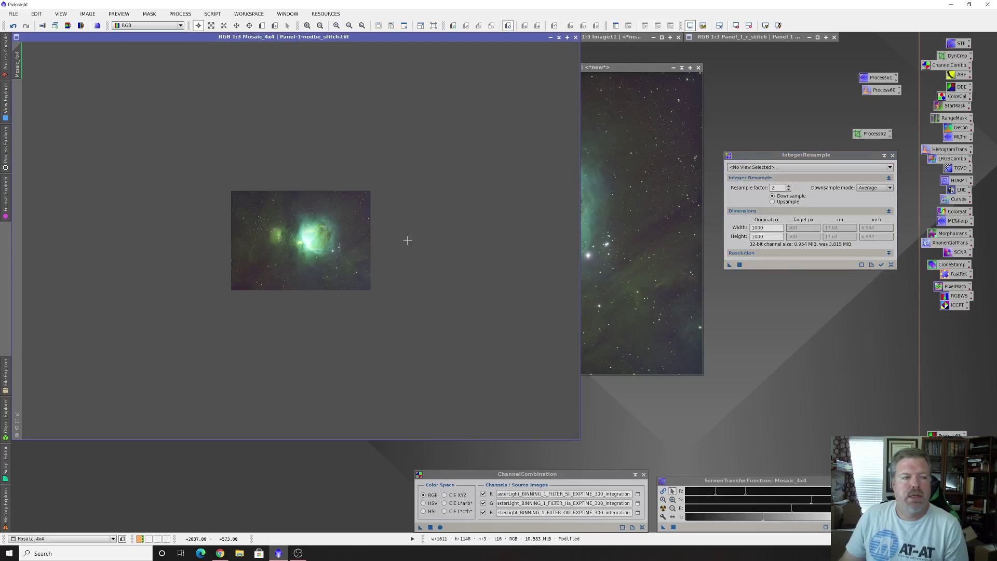
Fit the Mosaic_4x4 window to its image and arrange it at 1:1 beside Mosaic_1x1 at 1:4, keeping IntegerResample clear of both
click(17, 422)
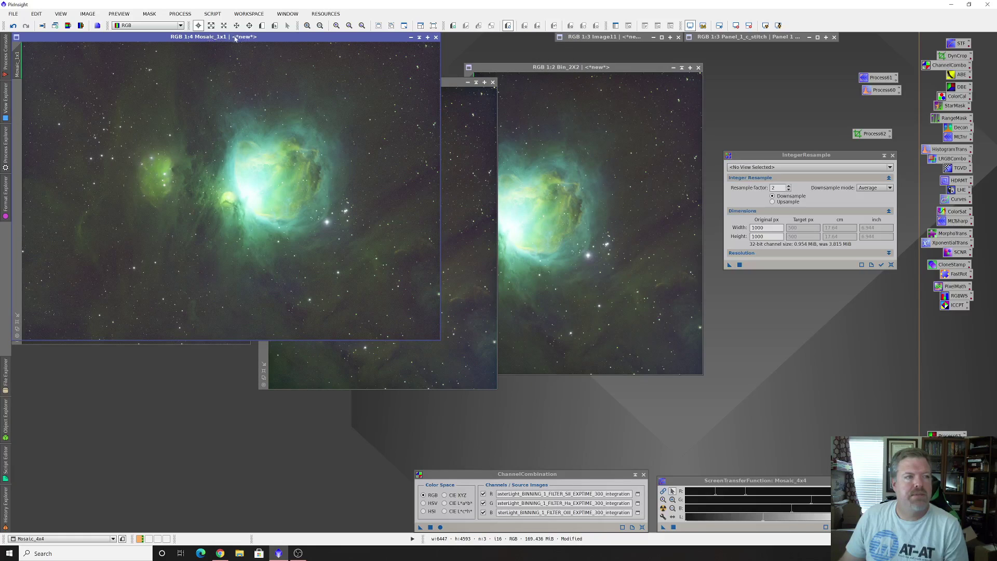
drag(280, 44, 290, 90)
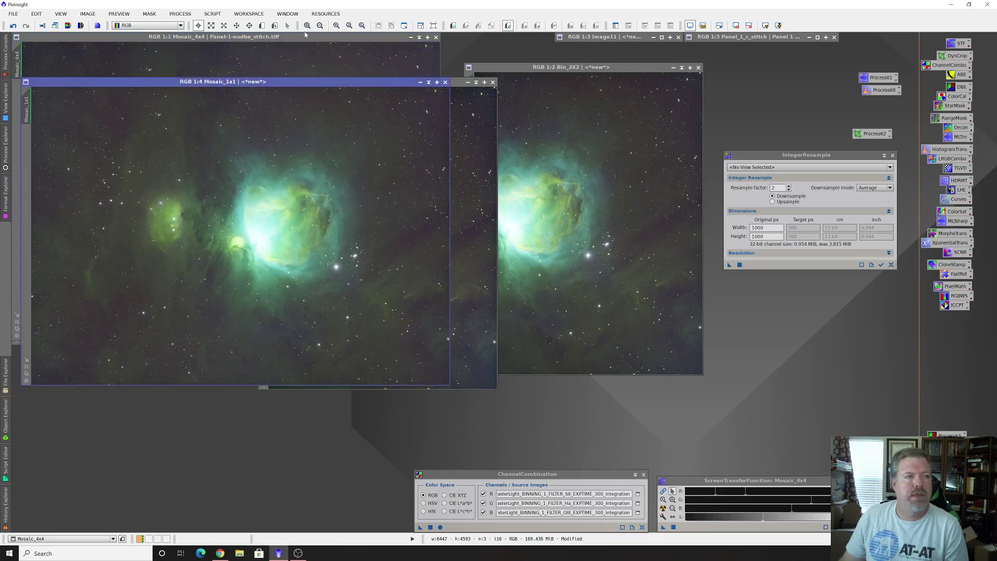
drag(305, 37, 681, 87)
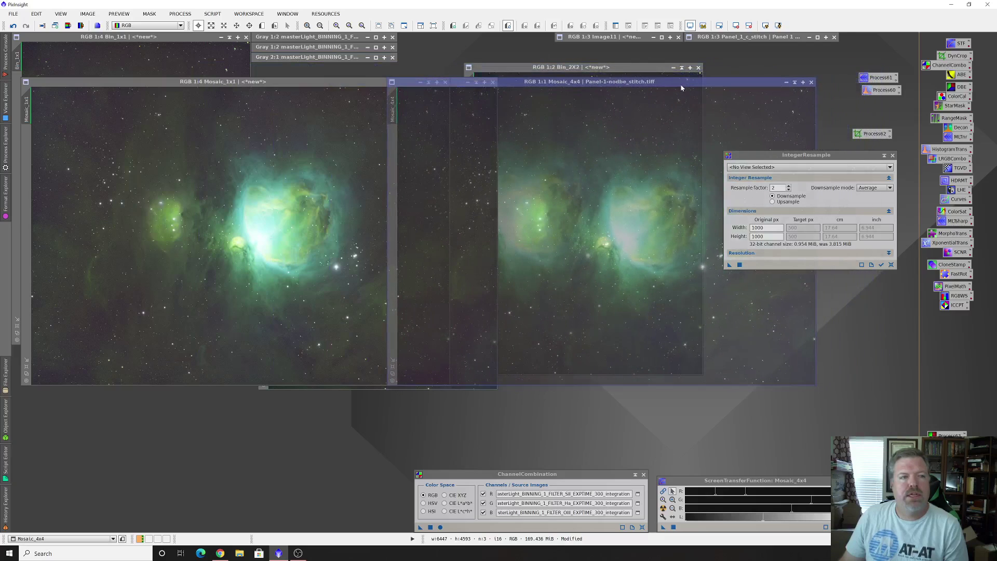
drag(801, 157, 900, 347)
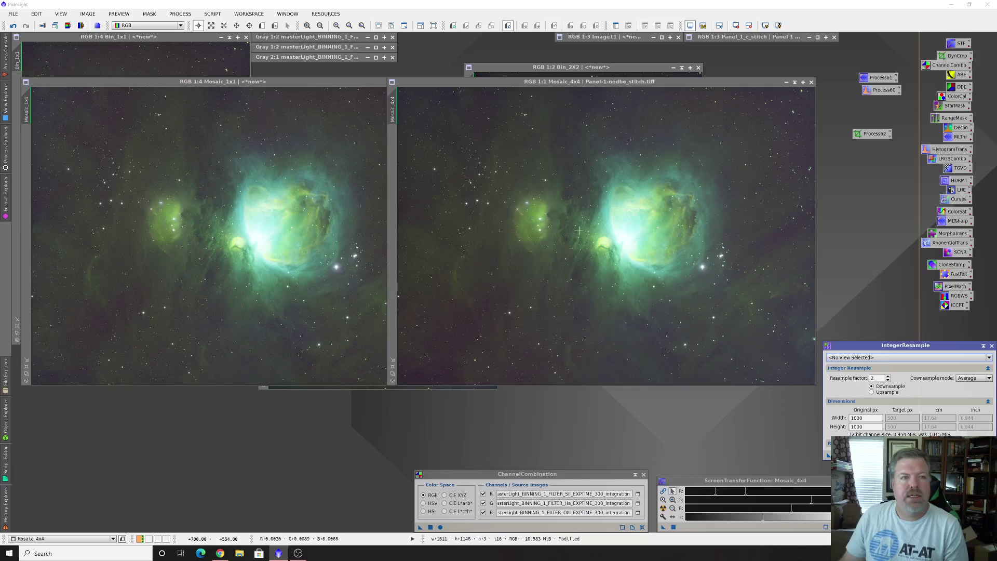
Compare the nebula core at matching scale, up to 1:1 in Mosaic_1x1 and 4:1 in Mosaic_4x4
scroll(579, 230, up, 1)
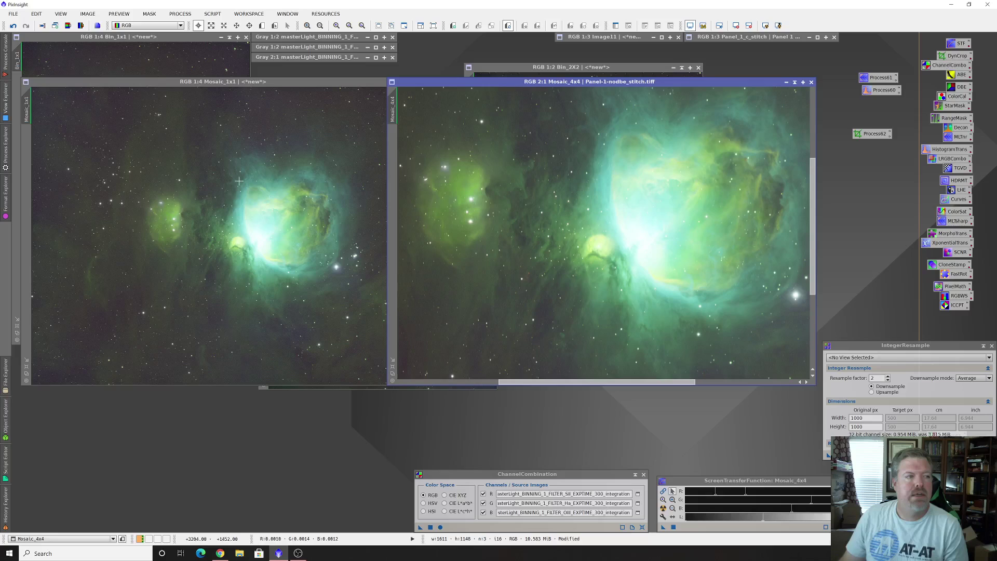
scroll(238, 183, up, 1)
scroll(243, 183, up, 1)
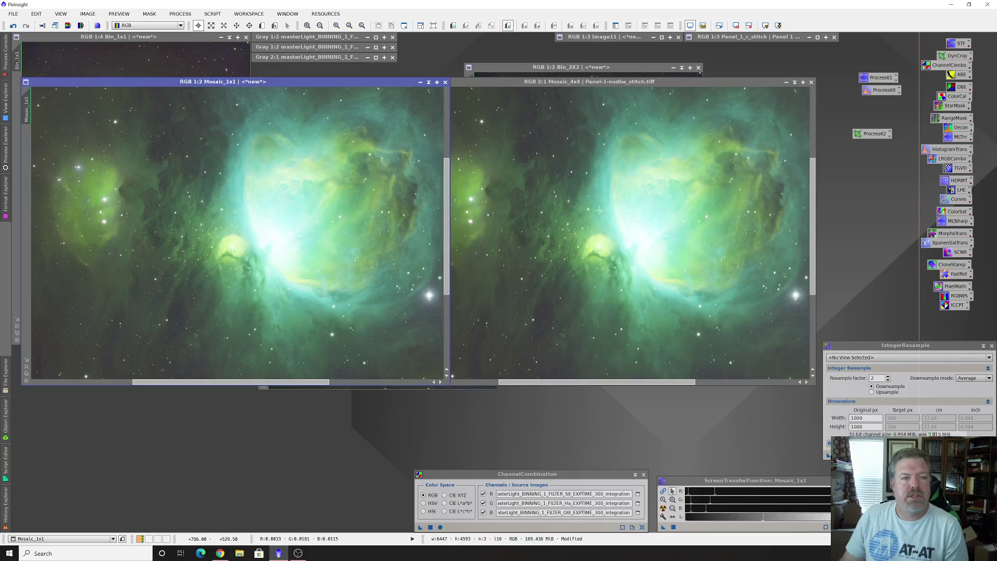
scroll(570, 224, up, 1)
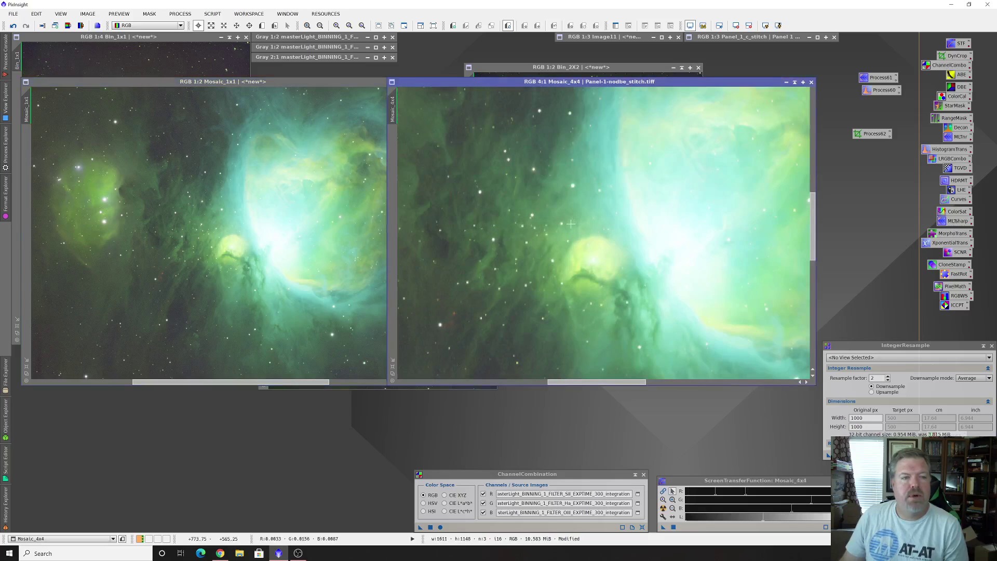
scroll(222, 215, up, 1)
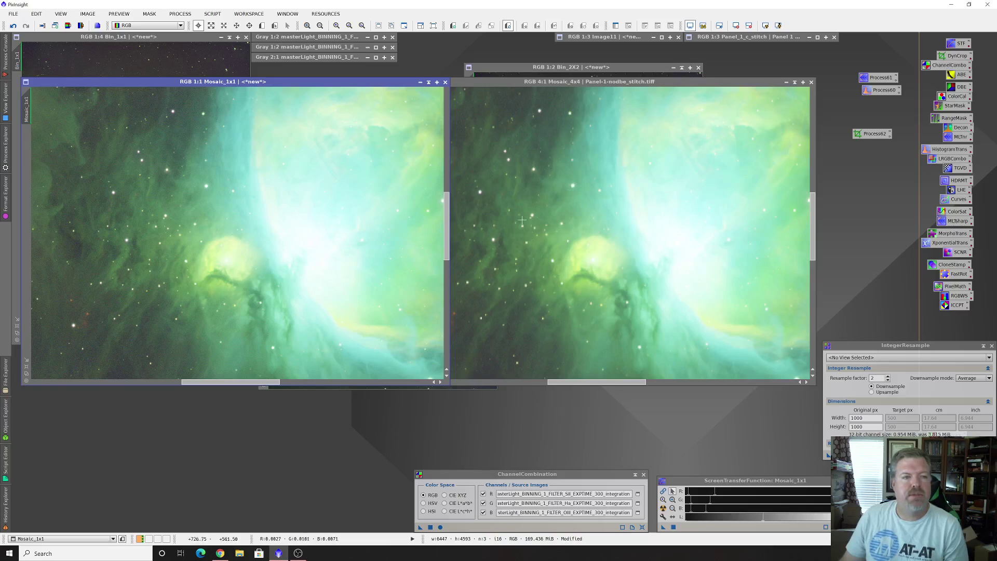
Enlarge the Mosaic_4x4 window across the workspace and examine the nebula and star field from 4:1 out to 2:1
drag(463, 84, 105, 41)
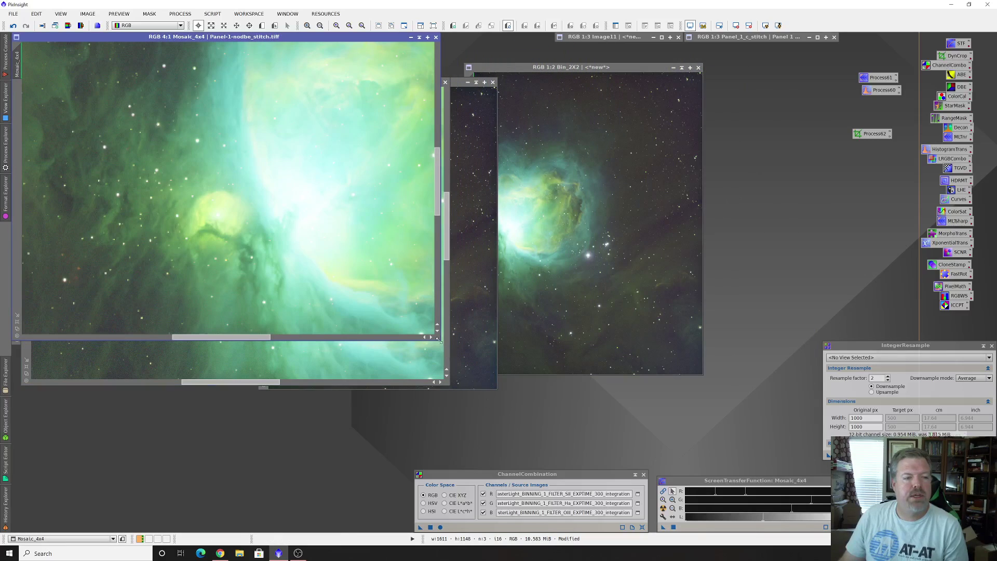
drag(438, 341, 988, 527)
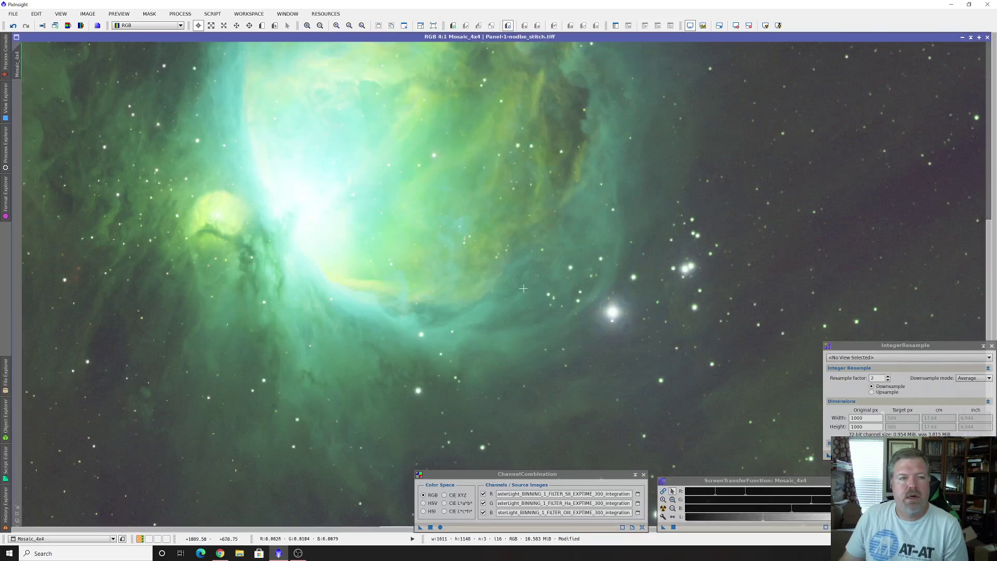
scroll(378, 190, down, 1)
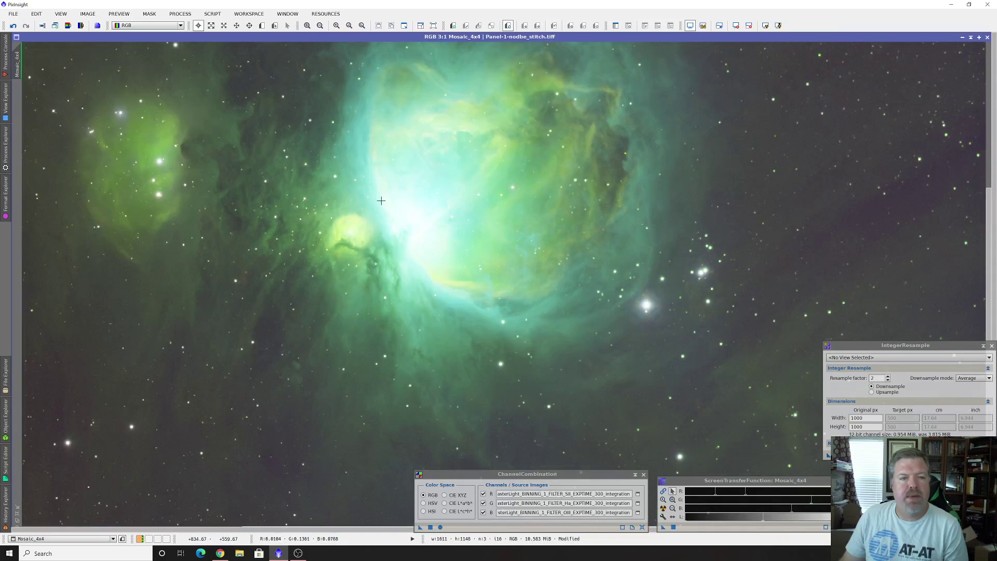
scroll(381, 200, down, 1)
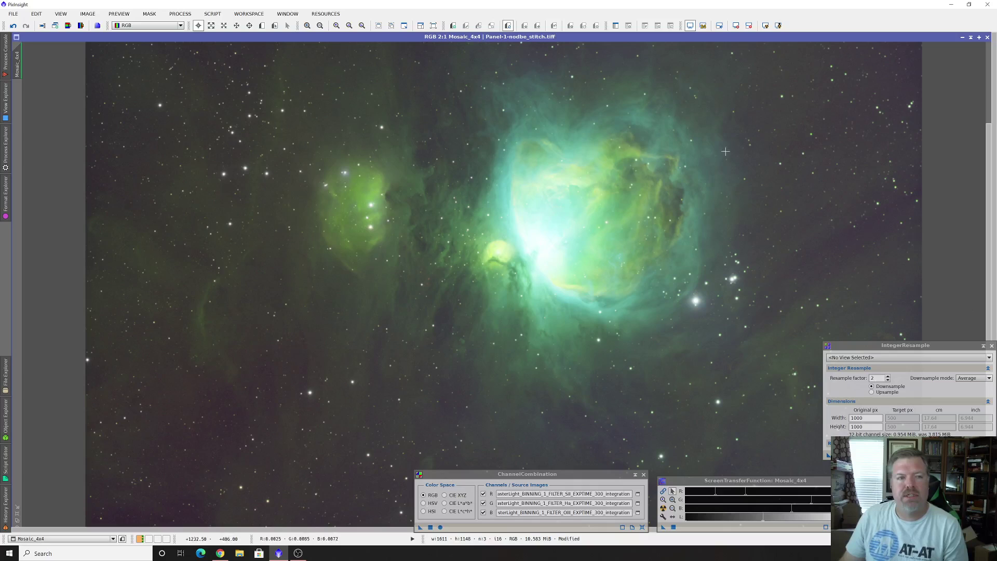
Arrange Mosaic_4x4 at 1:1 beside Mosaic_1x1 at 1:4, and auto stretch Mosaic_4x4
click(17, 521)
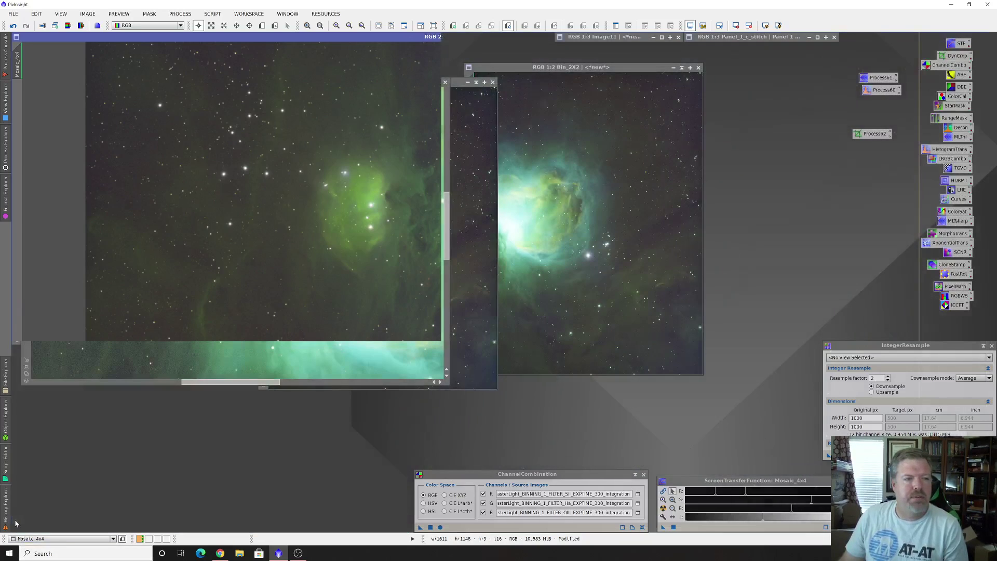
drag(343, 37, 778, 82)
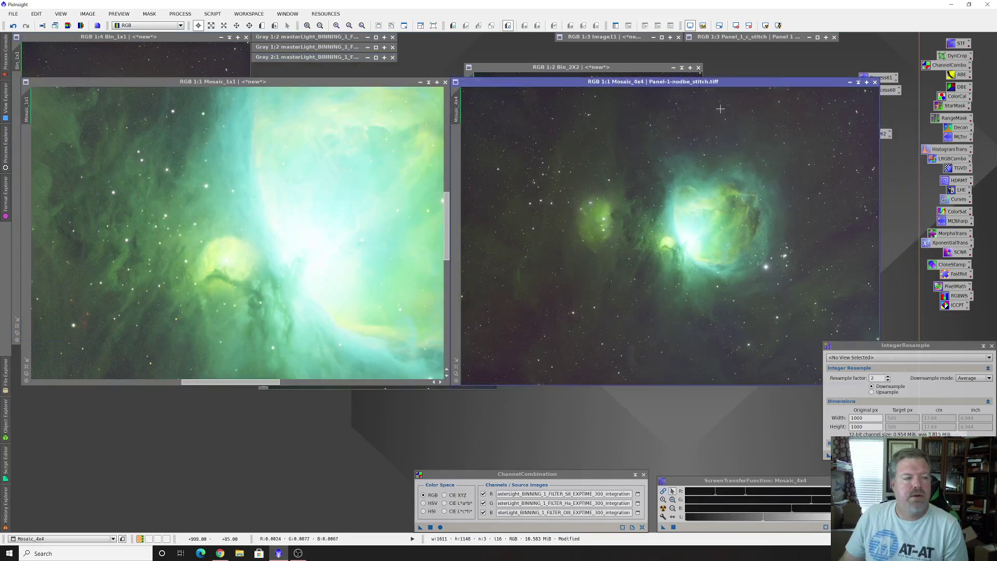
click(25, 375)
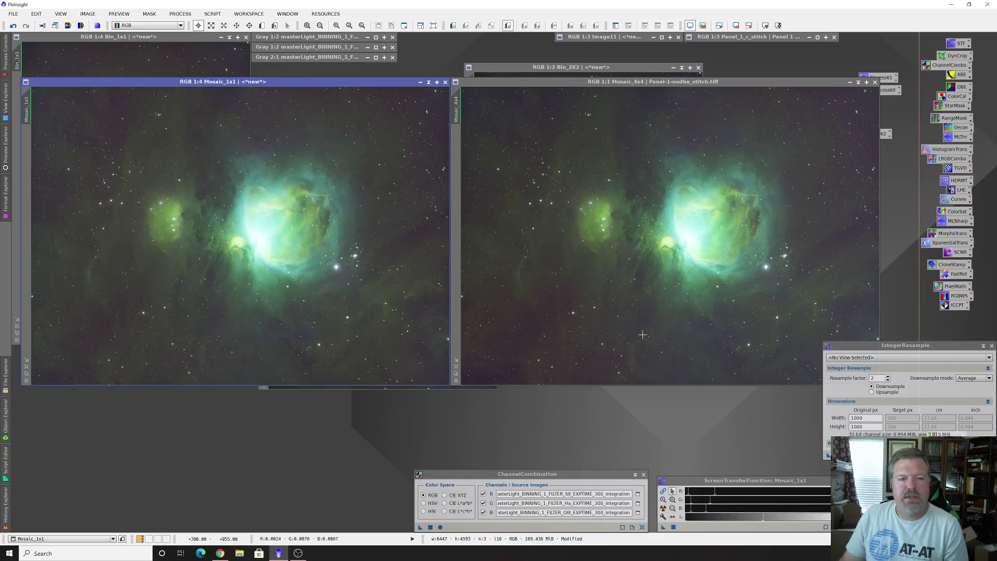
click(582, 89)
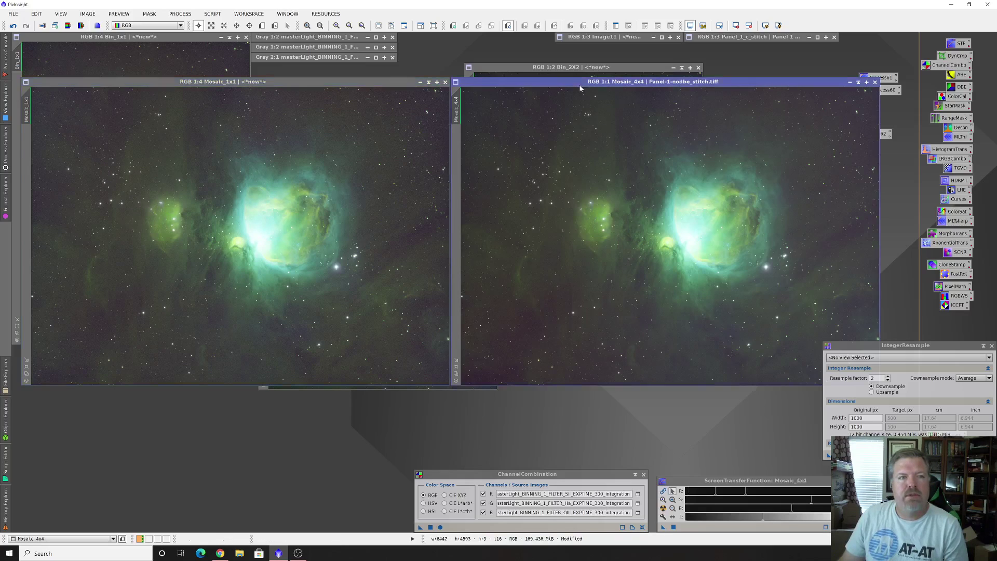
click(663, 509)
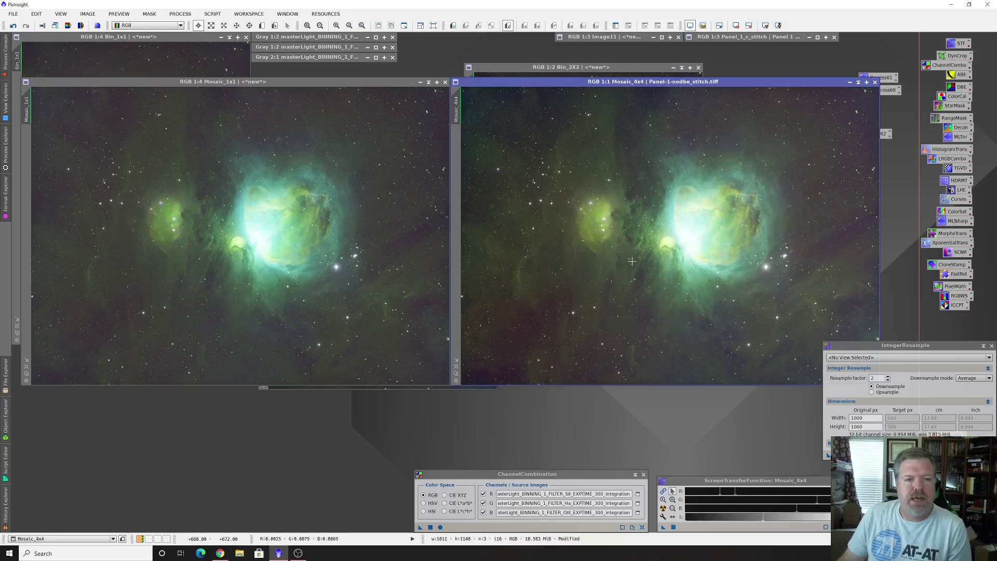
Compare the dark nebula detail in Mosaic_1x1 at 1:1 and Mosaic_4x4 at 3:1, and return both to full view
scroll(628, 259, up, 2)
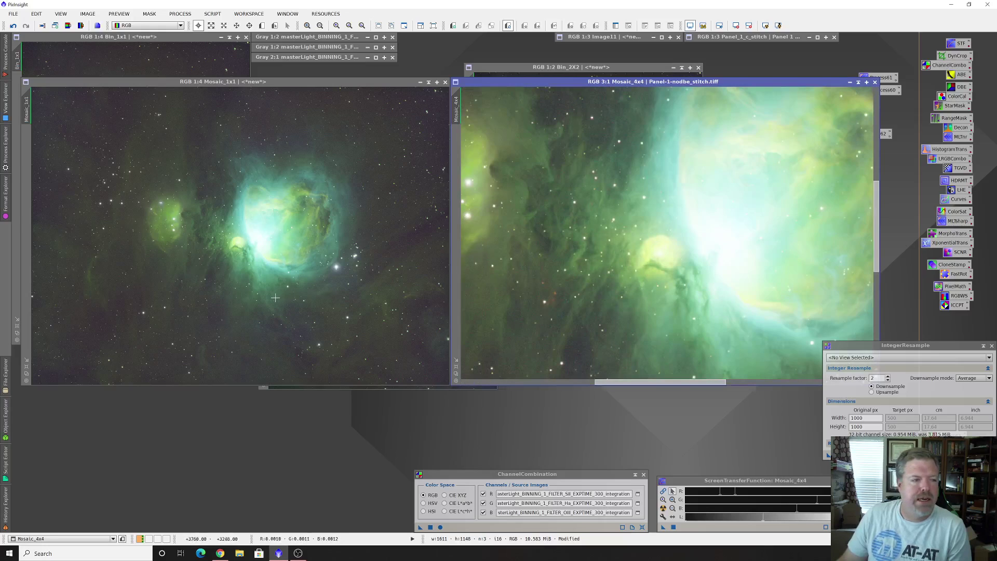
scroll(277, 298, up, 3)
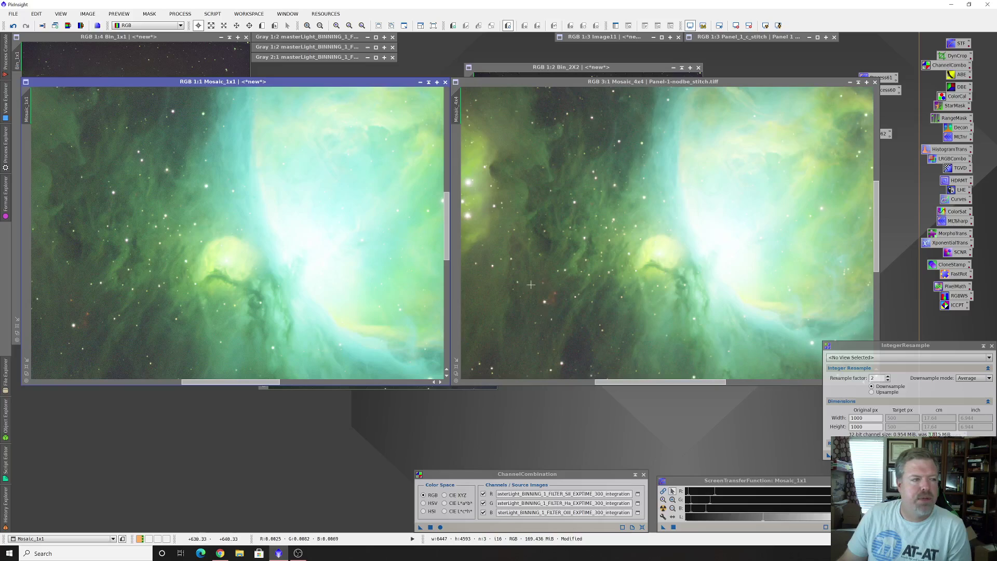
drag(251, 383, 225, 384)
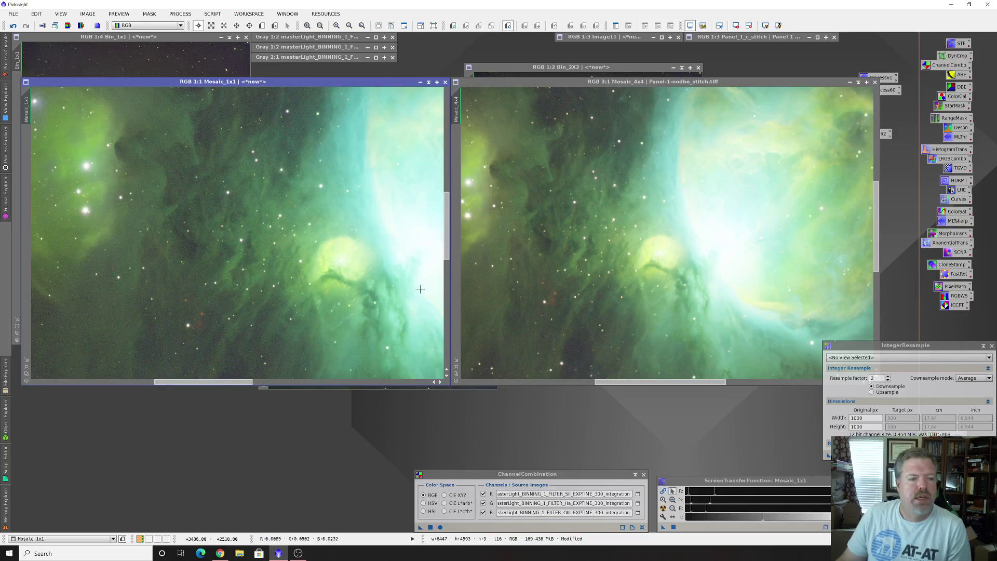
drag(609, 385, 594, 385)
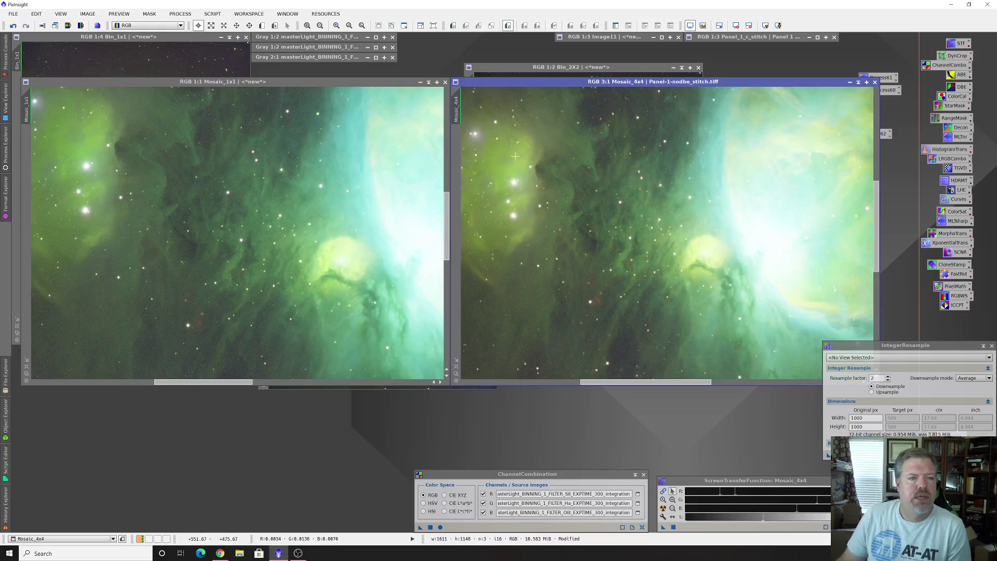
scroll(514, 168, down, 1)
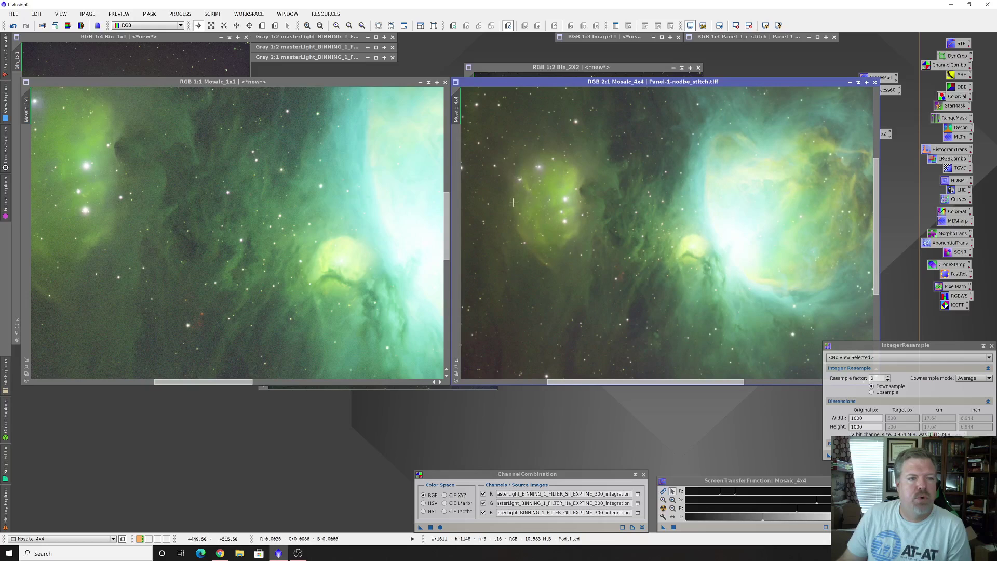
scroll(624, 239, down, 1)
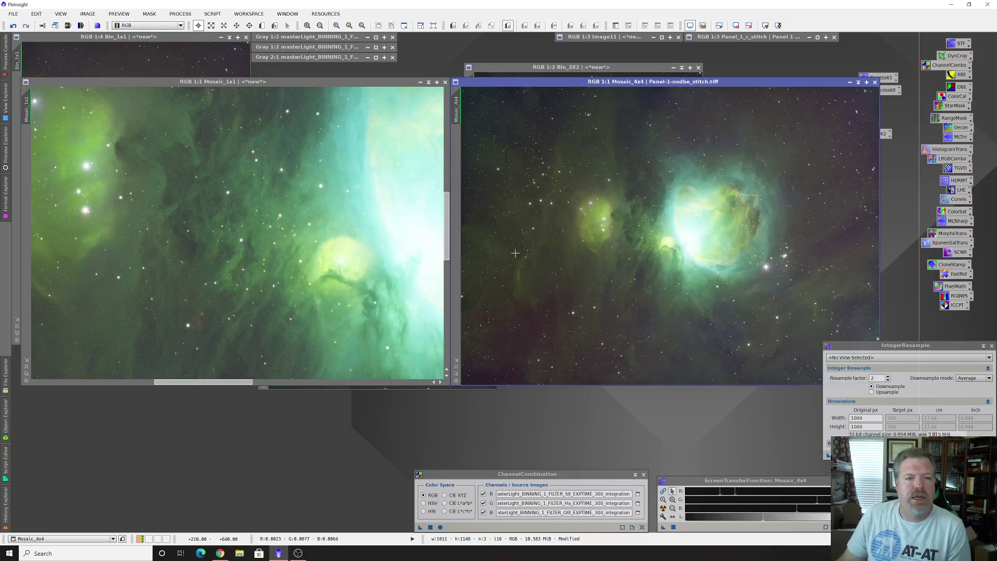
scroll(252, 254, down, 3)
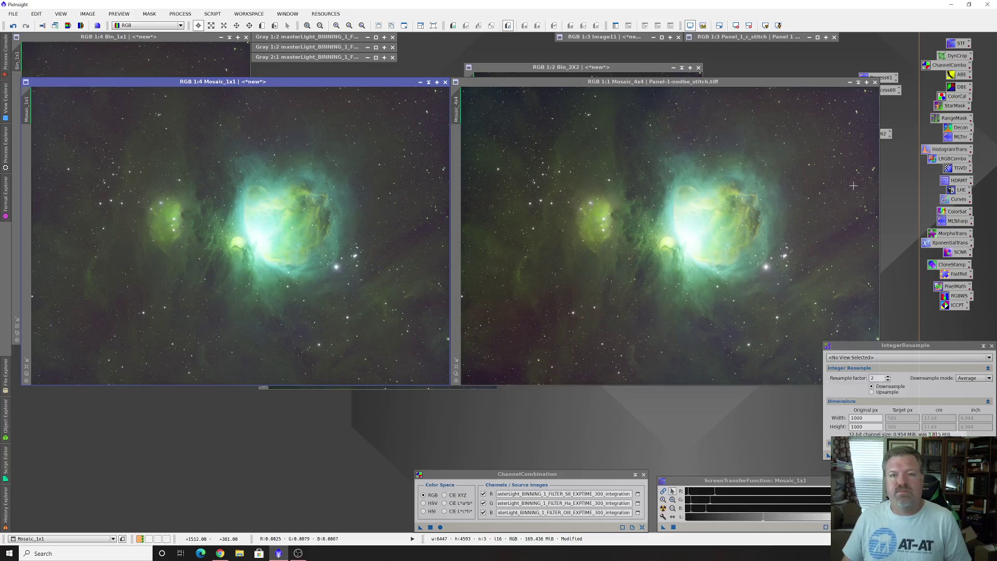
Open the saved MultiscaleLinearTransform process and apply its noise reduction to Mosaic_4x4
drag(927, 345, 857, 414)
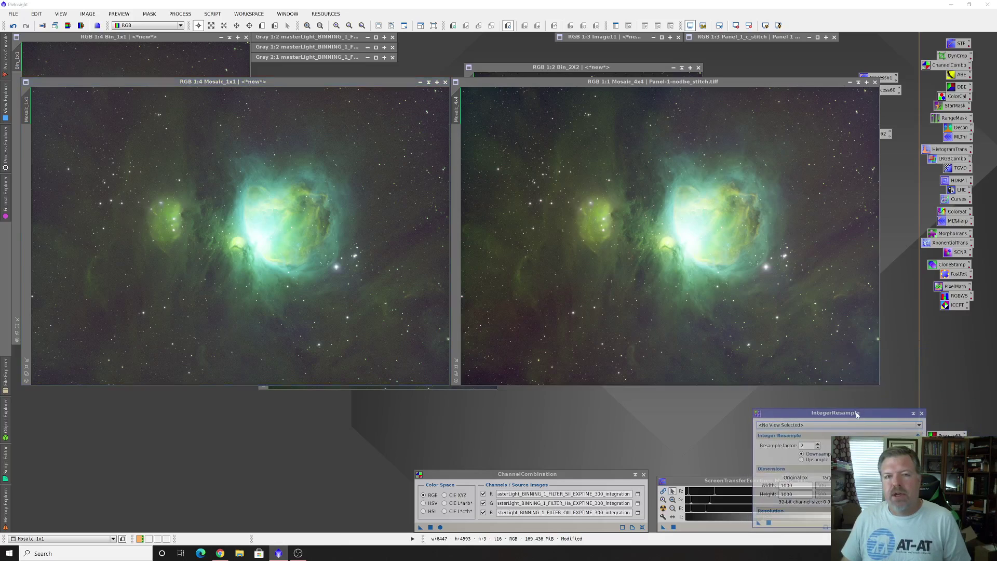
double_click(885, 79)
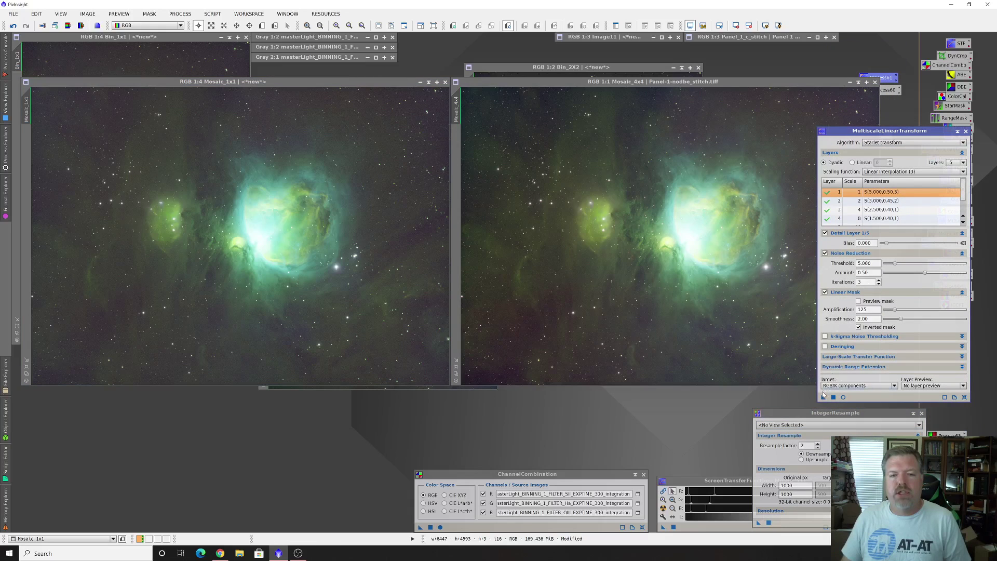
drag(823, 399, 613, 311)
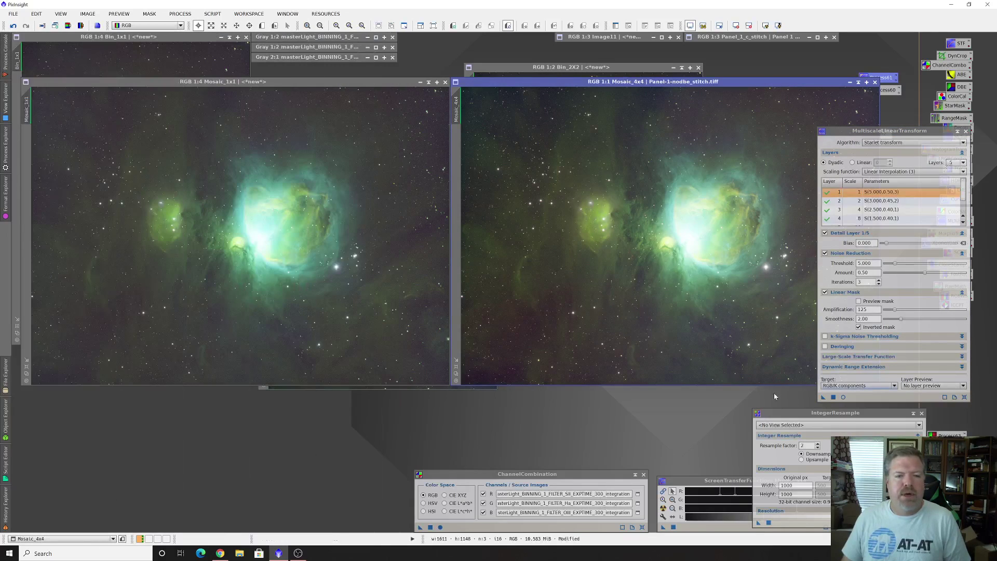
Apply the MultiscaleLinearTransform noise reduction to Mosaic_1x1, and enlarge its window to show the nebula unobstructed at 1:2
drag(823, 397, 377, 290)
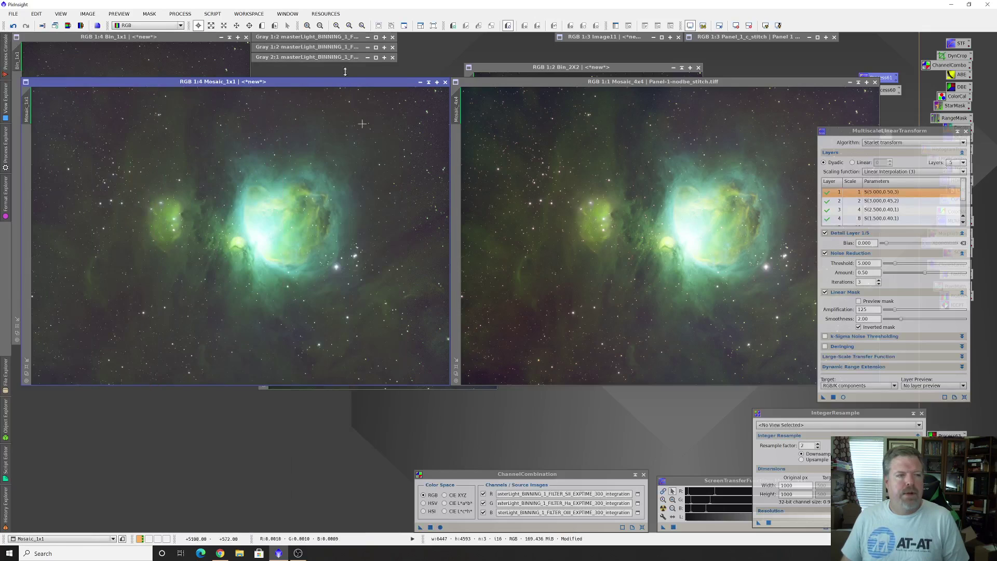
click(27, 367)
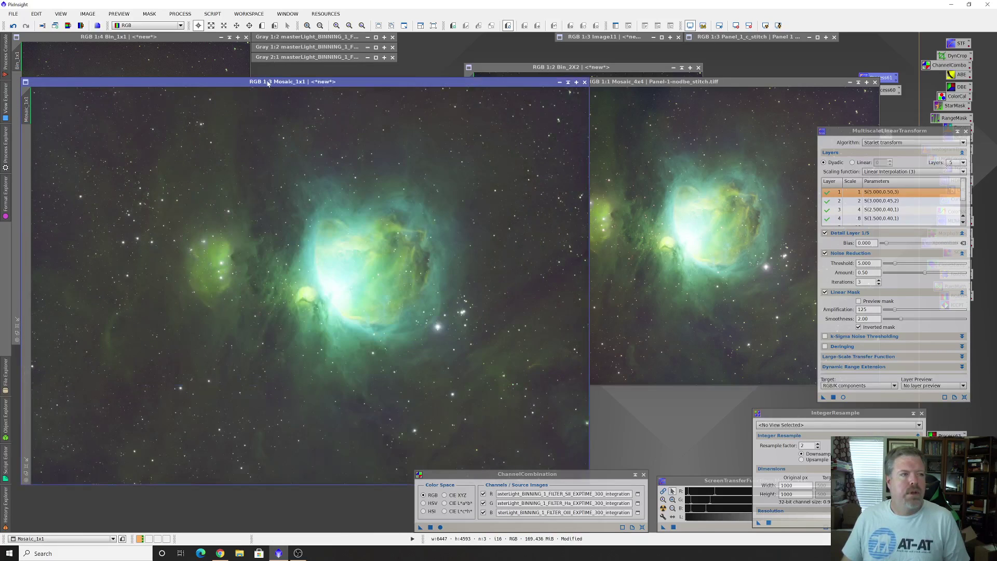
drag(268, 83, 269, 38)
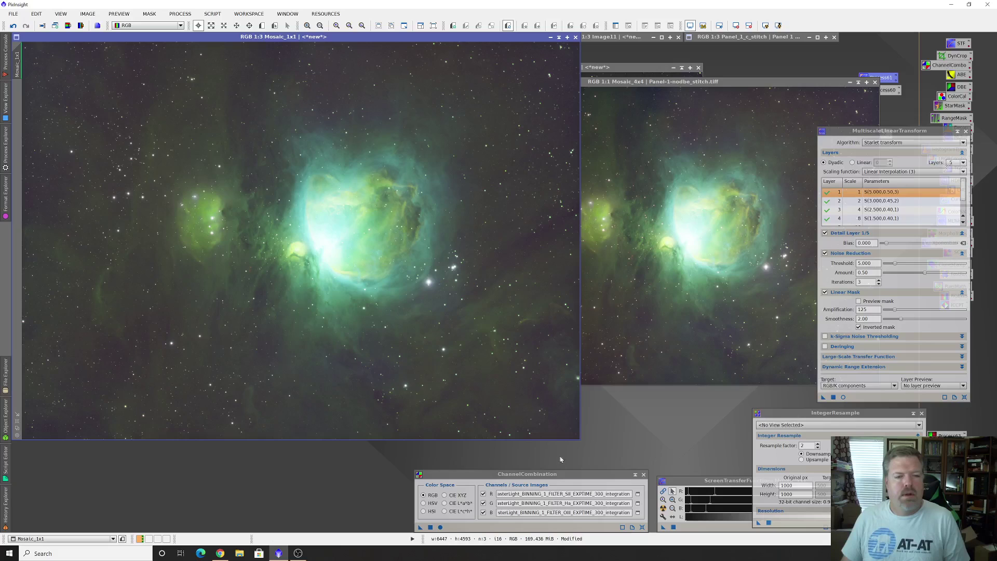
drag(580, 438, 712, 528)
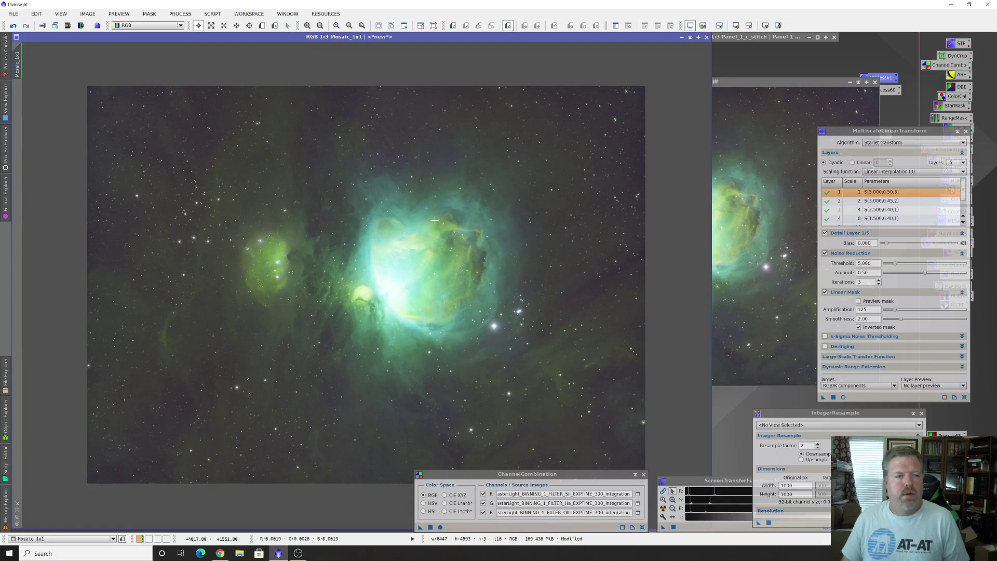
scroll(435, 220, up, 1)
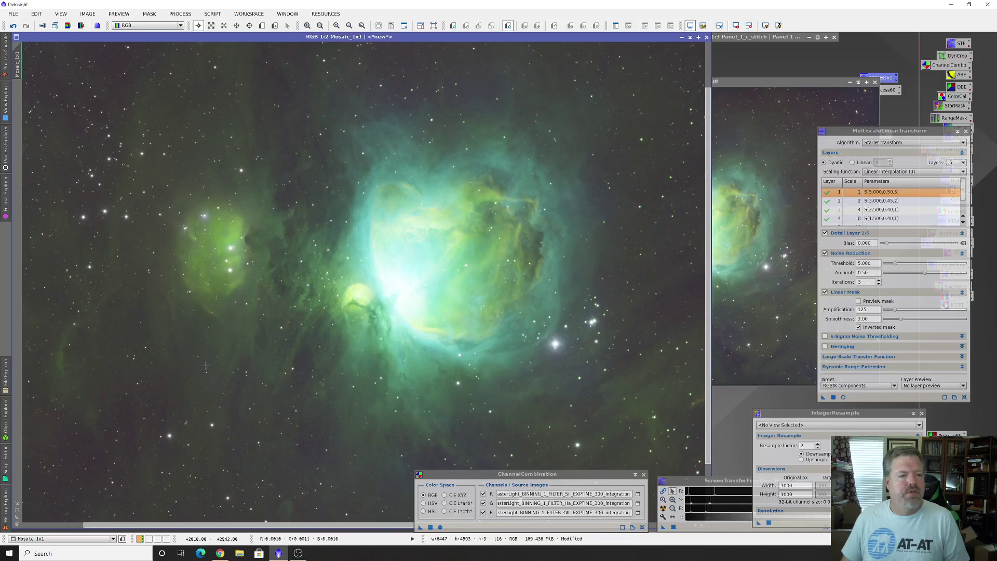
drag(529, 474, 844, 469)
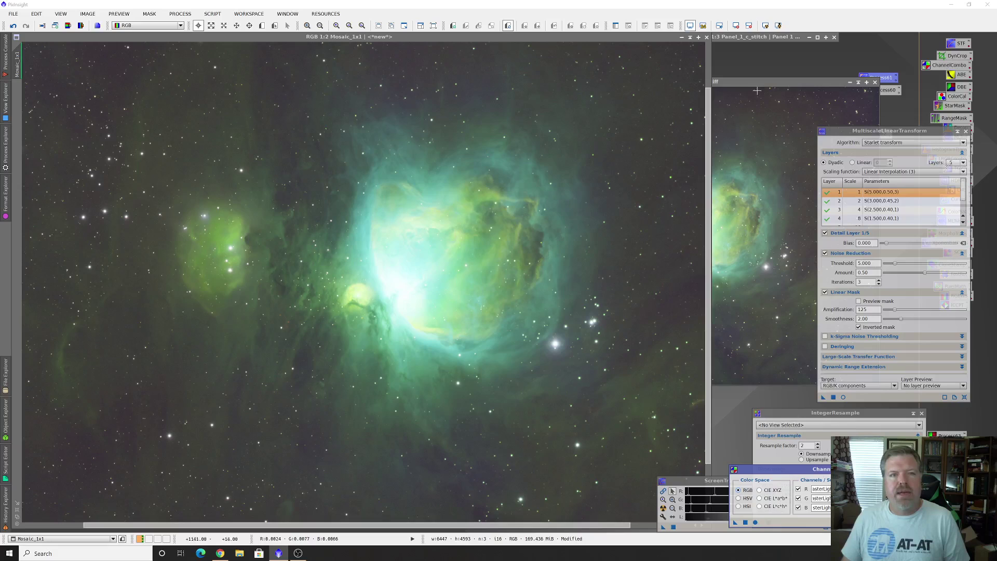
Place Mosaic_4x4 over Mosaic_1x1, enlarge its window to the same size, and show it at 2:1
drag(761, 83, 638, 87)
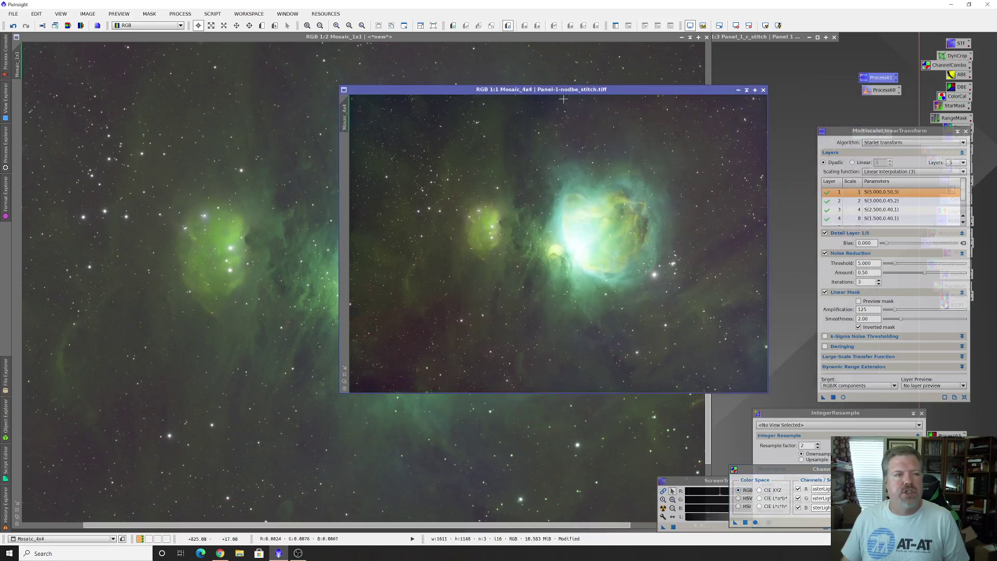
drag(393, 86, 89, 44)
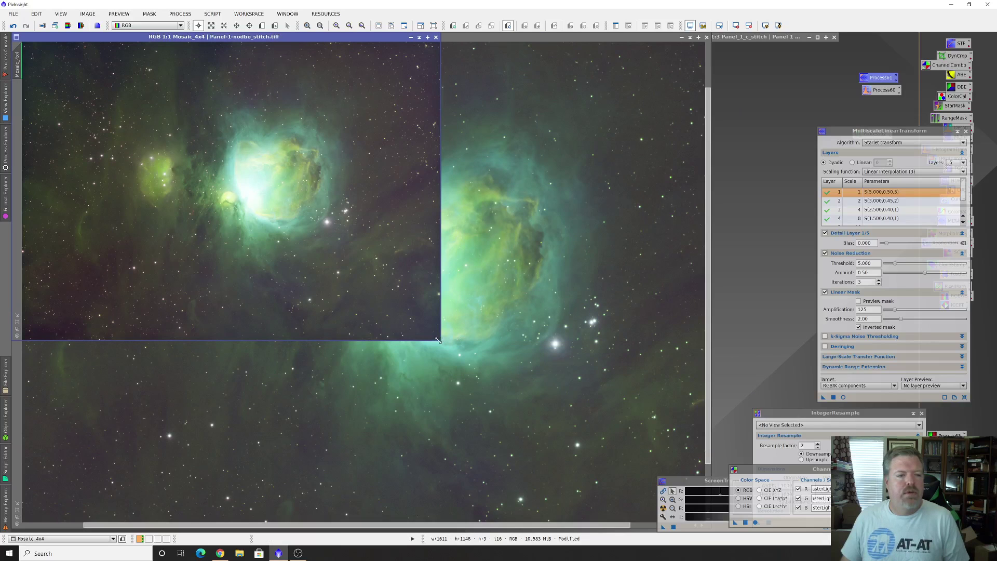
drag(438, 340, 709, 535)
scroll(489, 358, down, 1)
scroll(491, 359, up, 2)
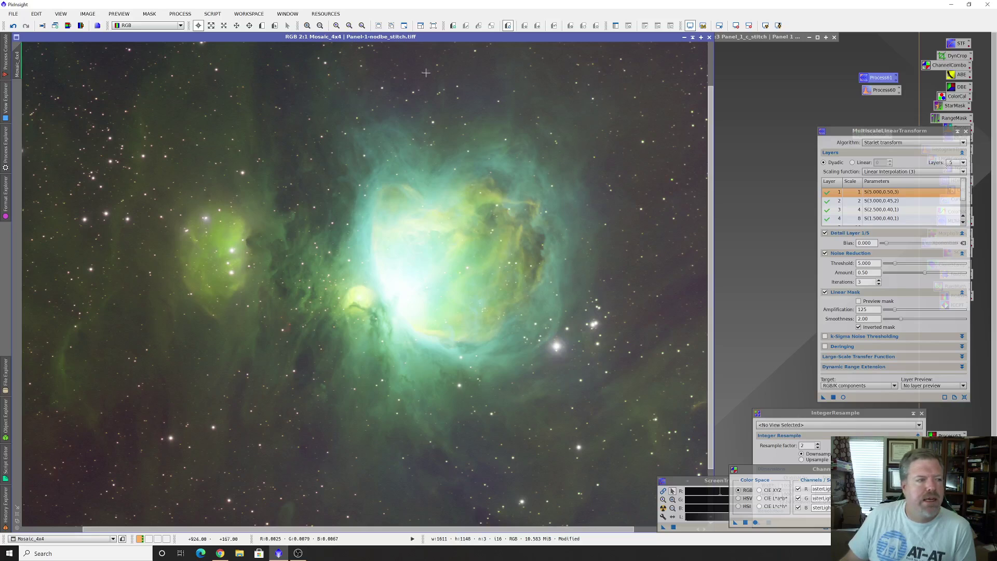
Compare Mosaic_4x4 at 2:1 with Mosaic_1x1 beneath it by moving the upper window aside and back
drag(320, 40, 276, 42)
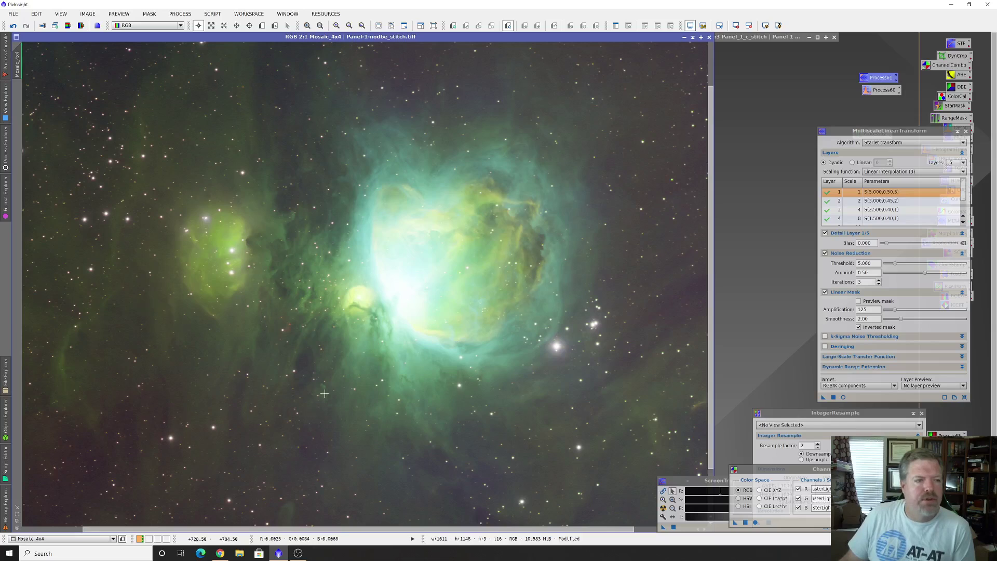
drag(444, 37, 774, 370)
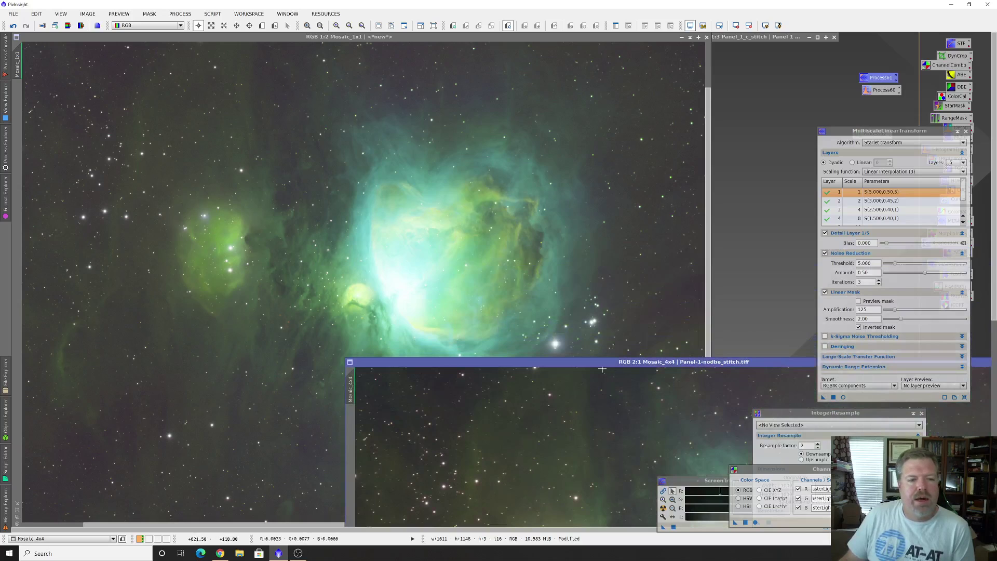
drag(601, 364, 265, 40)
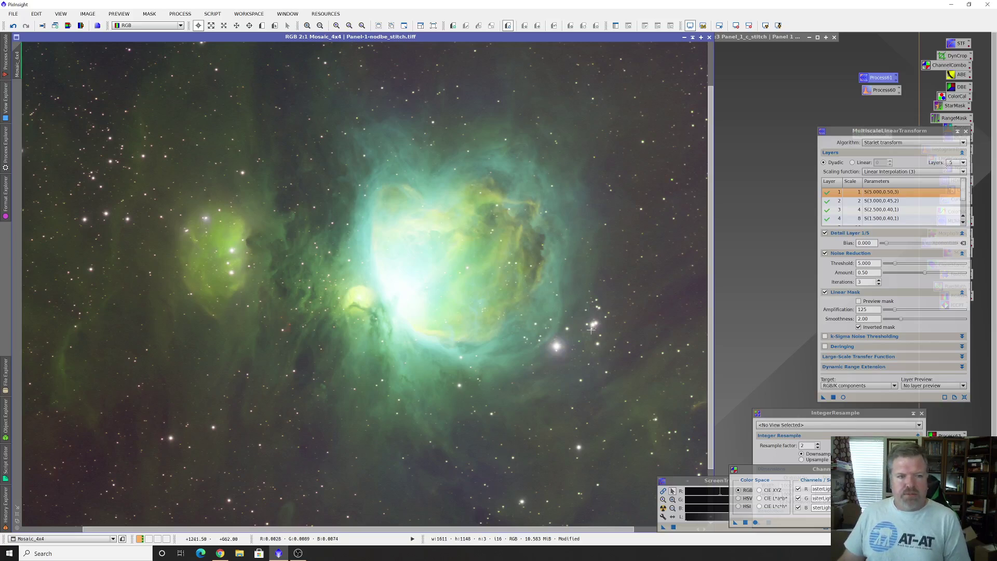
Examine the nebula and star field of Mosaic_4x4 at 1:1 and 2:1
scroll(457, 335, down, 1)
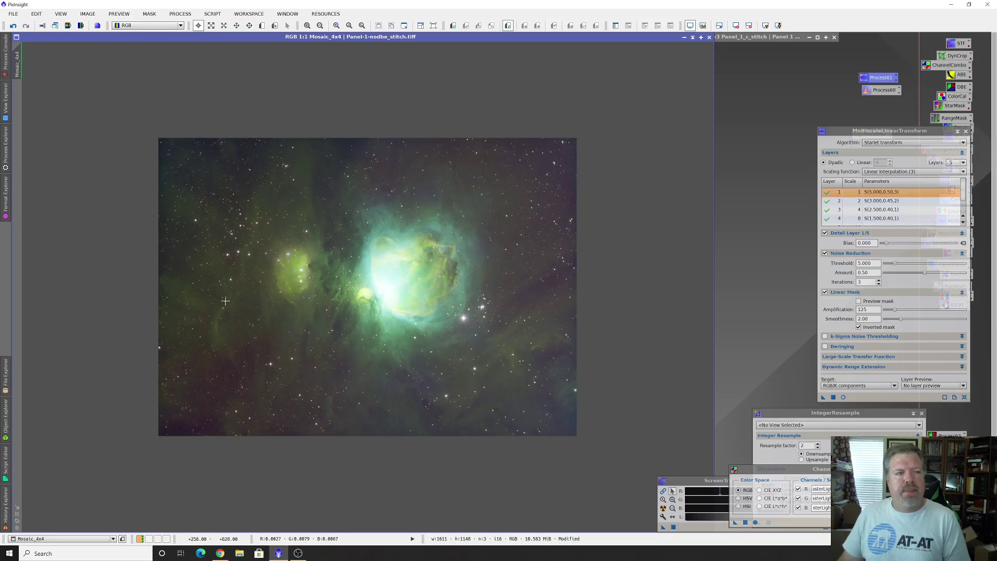
key(ctrl+plus)
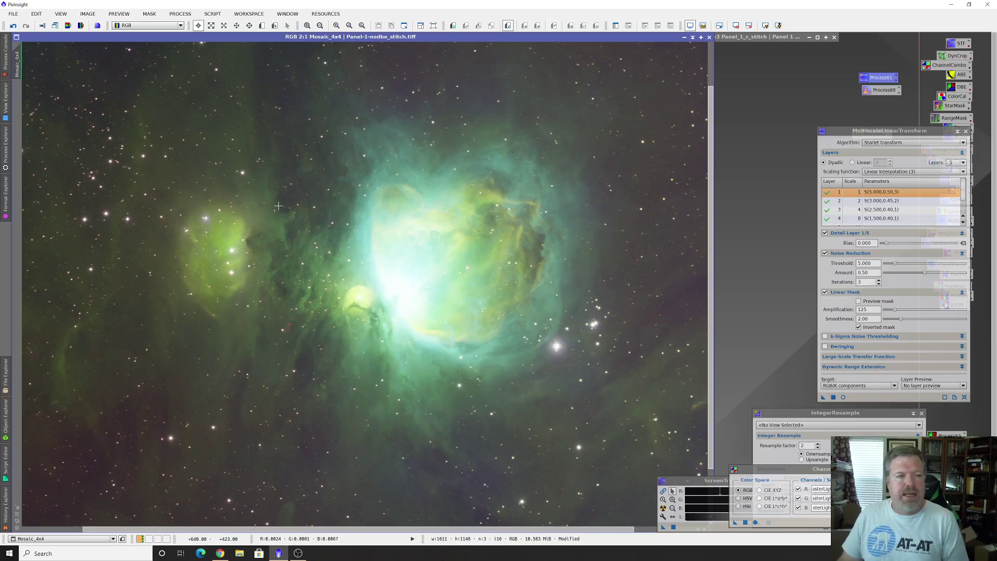
scroll(278, 206, down, 1)
scroll(379, 226, up, 1)
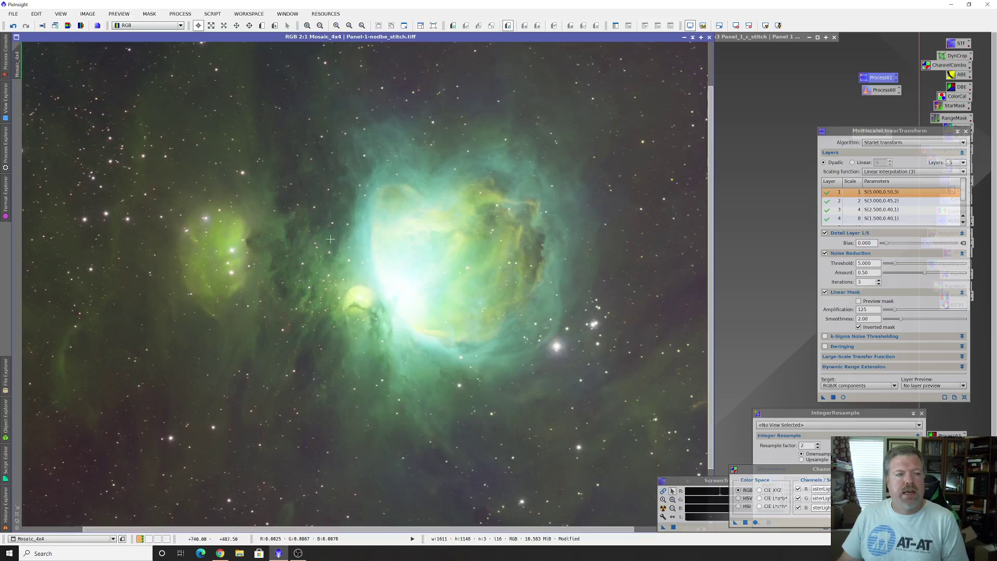